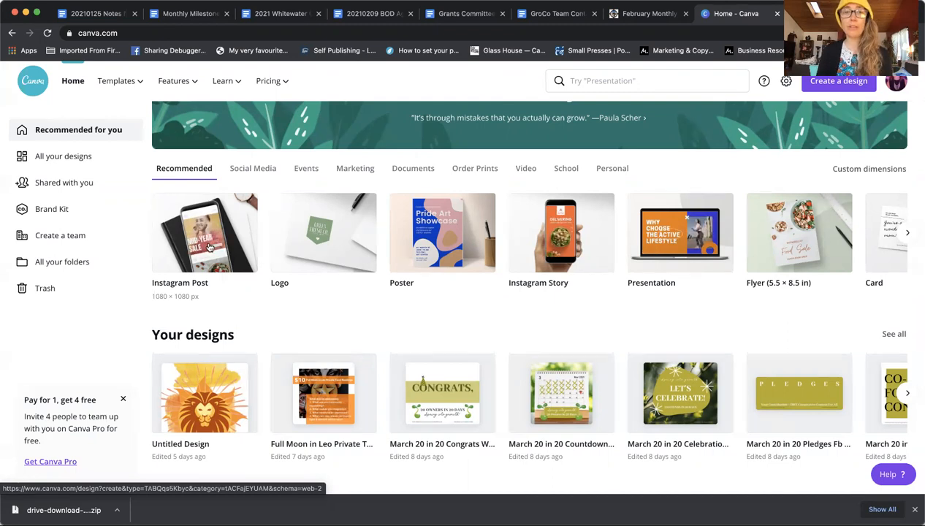
Step: Create a blank Instagram post and upload the '20 Owners in 20 Days' graphics and co-op logos from the device
{"action": "left_click", "coordinate": [208, 247]}
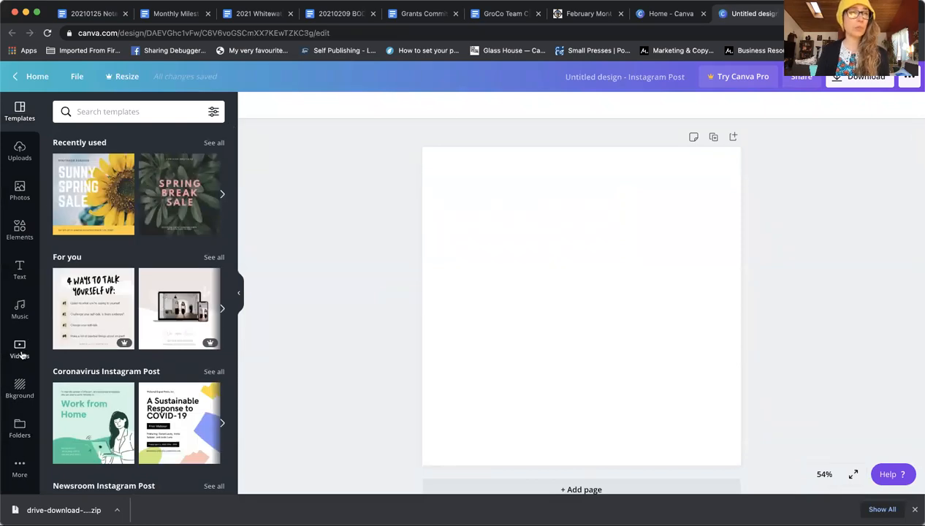
{"action": "left_click", "coordinate": [19, 148]}
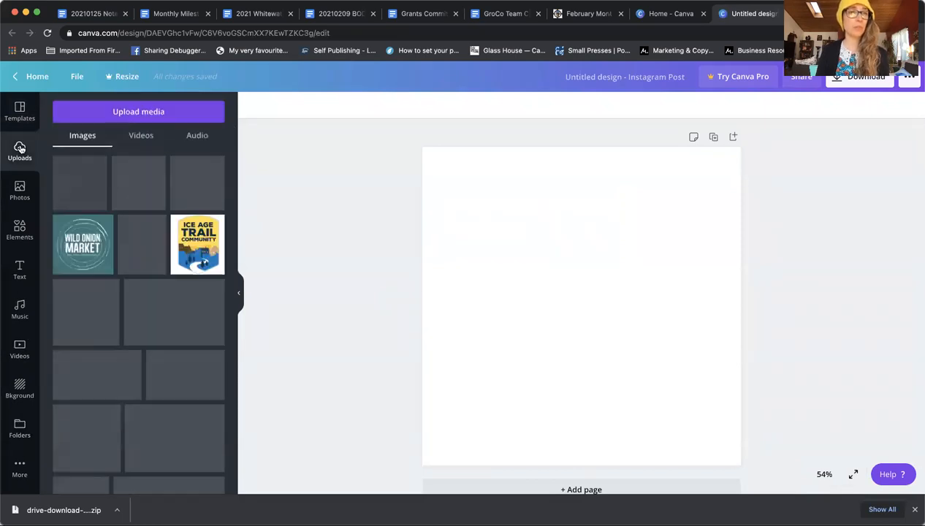
{"action": "left_click", "coordinate": [129, 114]}
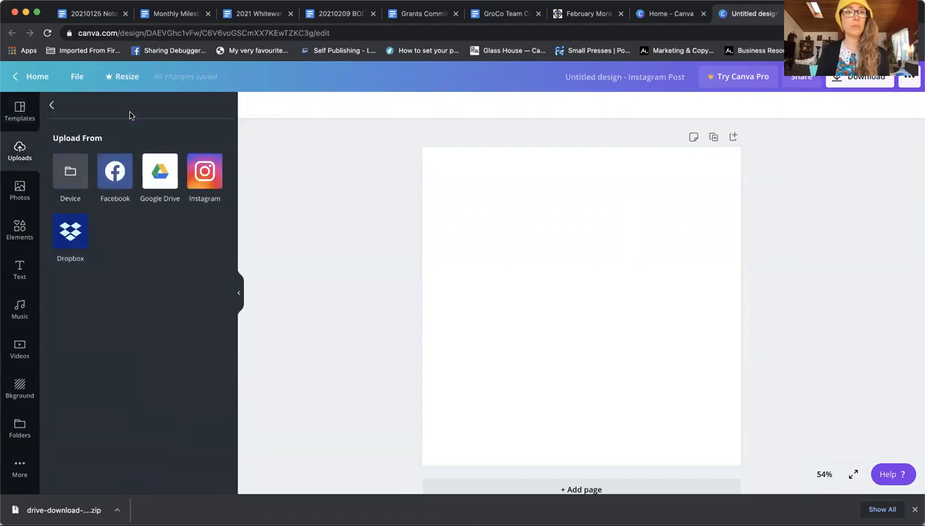
{"action": "left_click", "coordinate": [73, 173]}
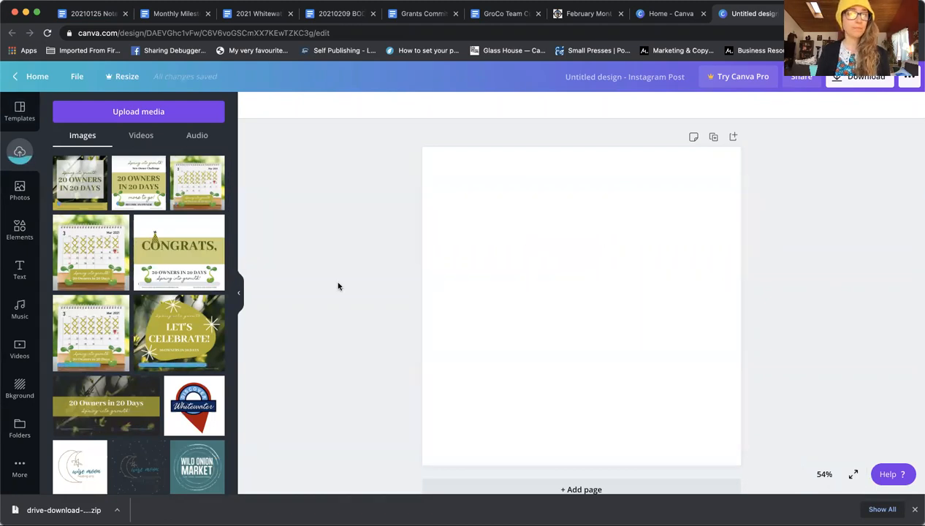
Step: Place the 'Spring into growth! 20 Owners in 20 Days' graphic and stretch it to cover the whole page
{"action": "left_click", "coordinate": [78, 186]}
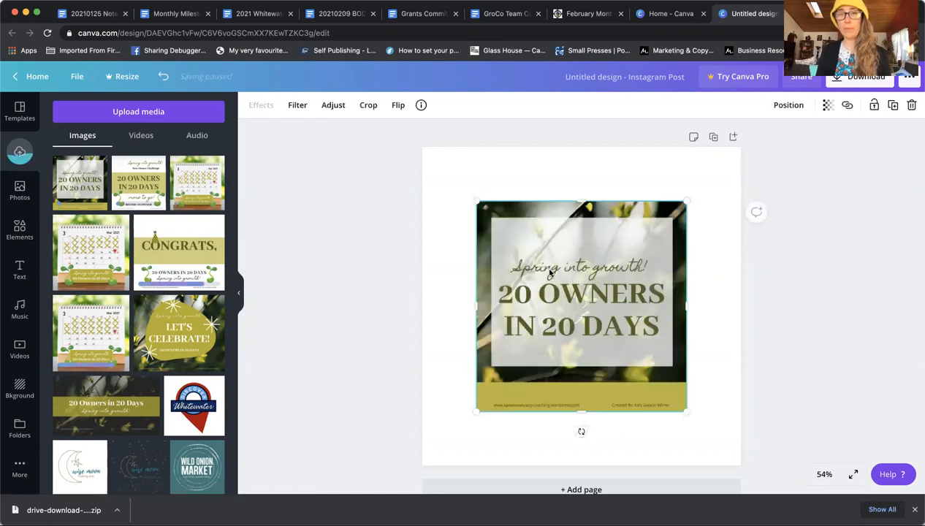
{"action": "left_click_drag", "start_coordinate": [509, 219], "coordinate": [493, 214]}
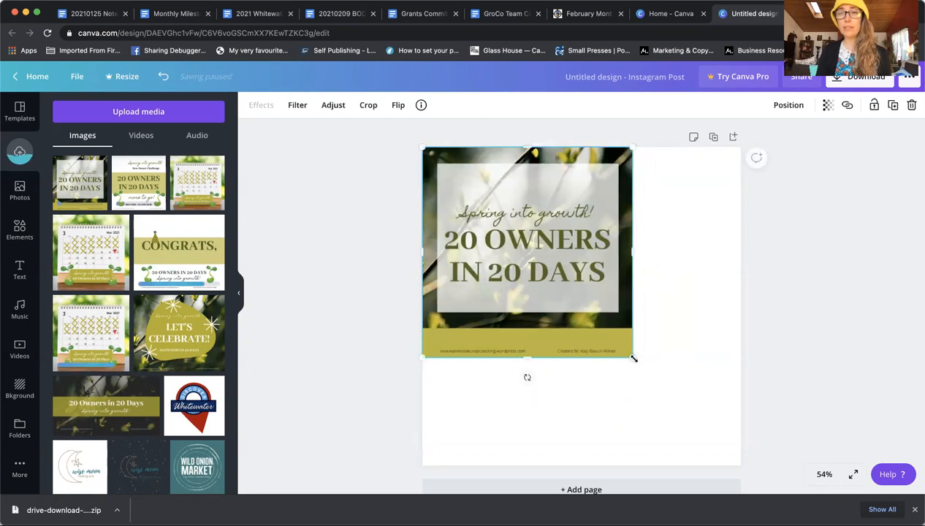
{"action": "left_click_drag", "start_coordinate": [674, 395], "coordinate": [739, 464]}
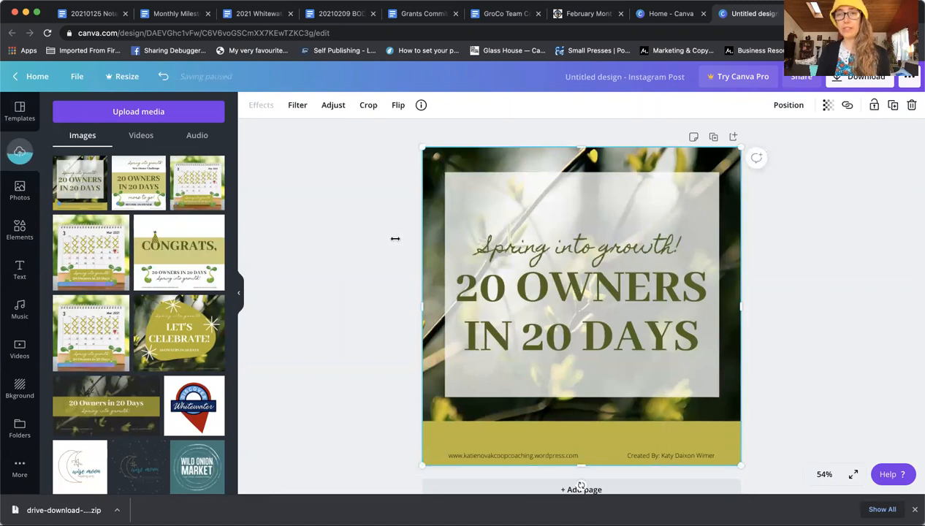
{"action": "left_click", "coordinate": [369, 238]}
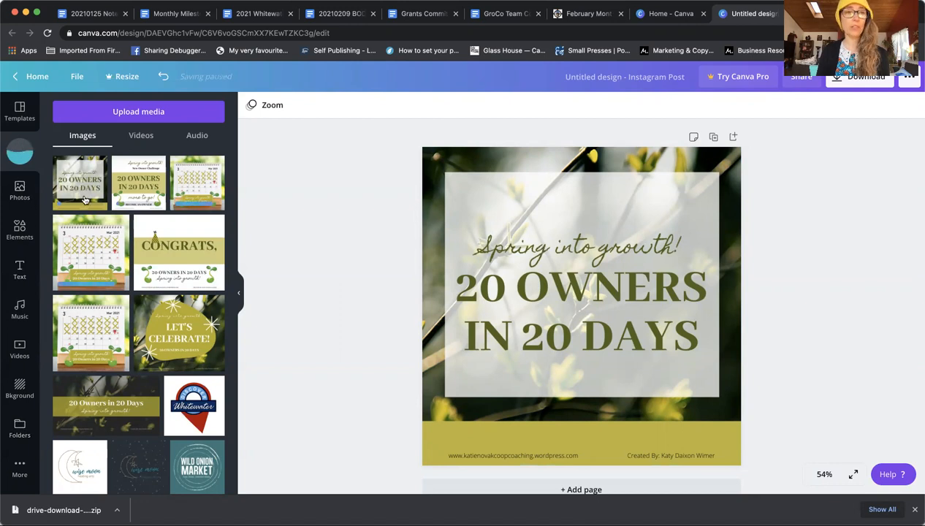
{"action": "scroll", "coordinate": [155, 374], "scroll_direction": "down", "scroll_amount": 3}
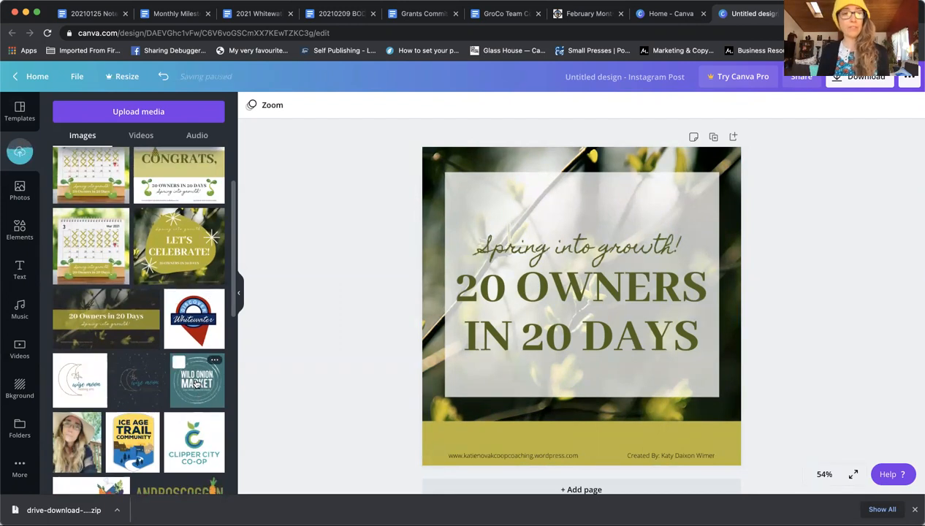
{"action": "scroll", "coordinate": [196, 383], "scroll_direction": "down", "scroll_amount": 6}
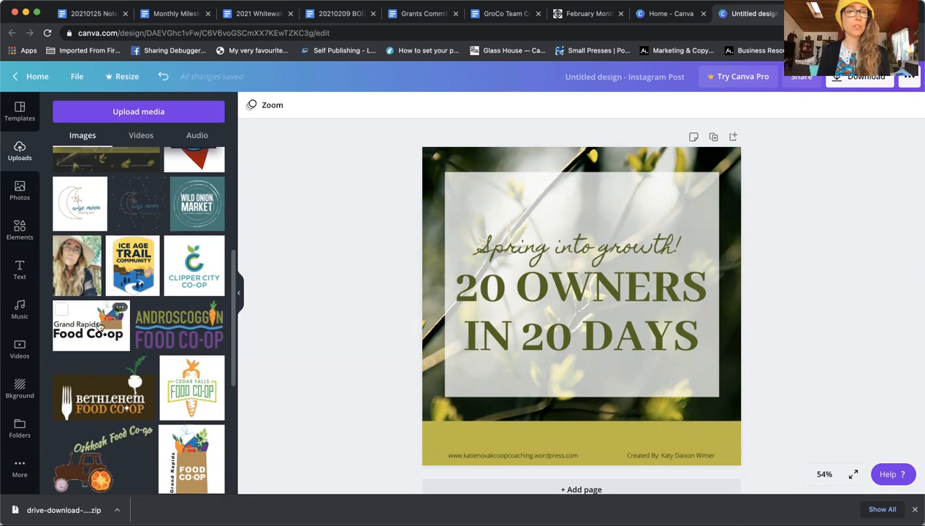
Step: Add the Androscoggin Food Co-op logo, shrink it, and move it above 'Spring into growth!'
{"action": "left_click", "coordinate": [175, 331]}
{"action": "left_click_drag", "start_coordinate": [616, 283], "coordinate": [606, 292]}
{"action": "left_click_drag", "start_coordinate": [559, 325], "coordinate": [593, 195]}
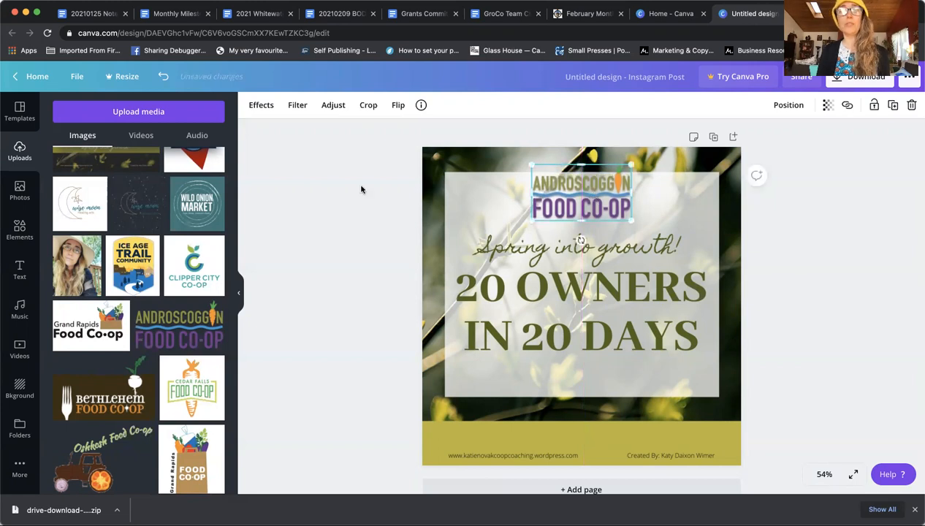
{"action": "left_click", "coordinate": [19, 229]}
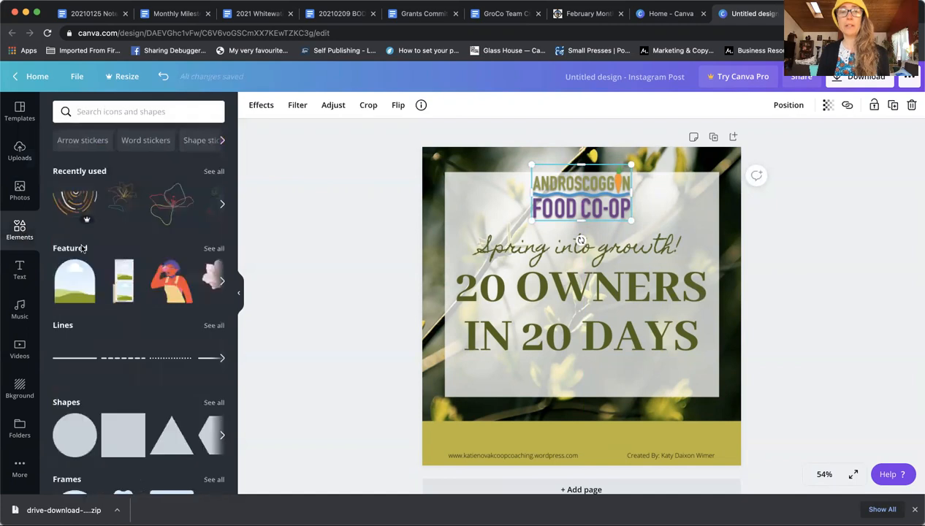
Step: Add a white, partly transparent square bar over the logo area and send it behind the logo
{"action": "left_click", "coordinate": [122, 435]}
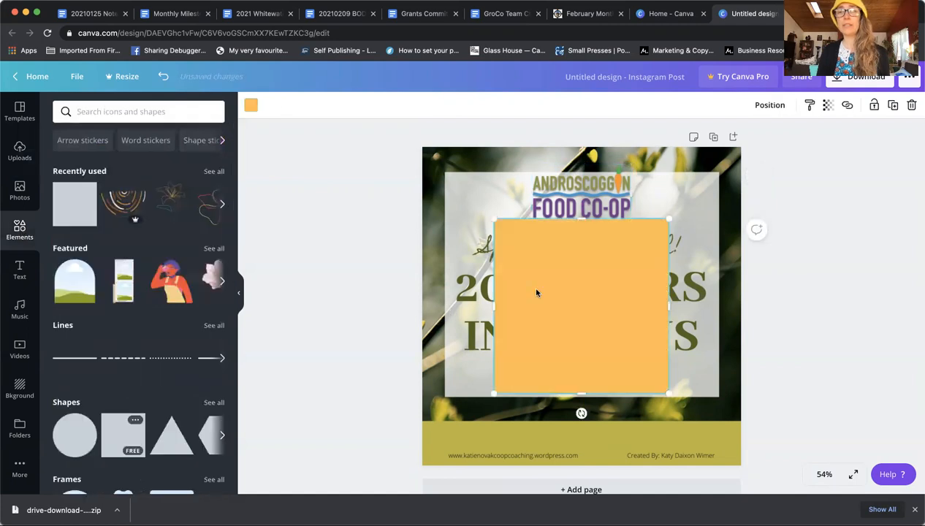
{"action": "left_click", "coordinate": [250, 107]}
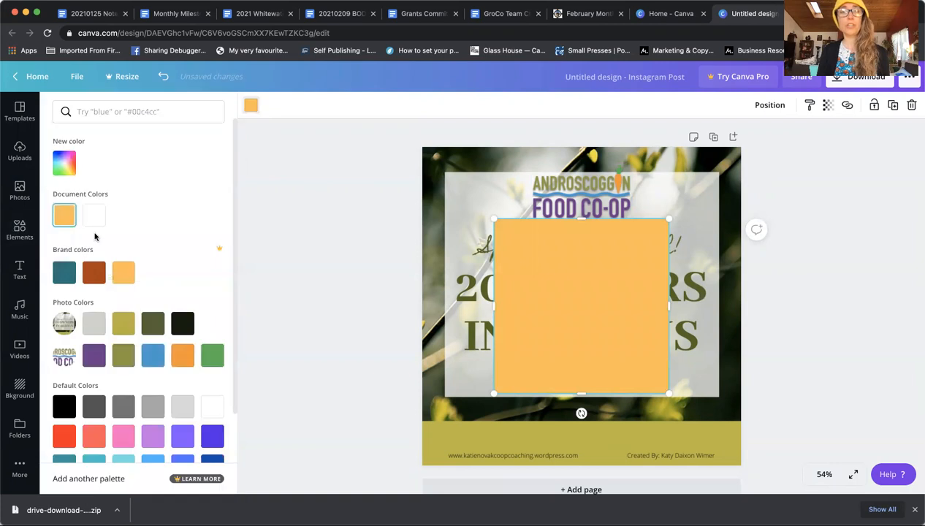
{"action": "left_click", "coordinate": [94, 214]}
{"action": "left_click_drag", "start_coordinate": [581, 395], "coordinate": [580, 165]}
{"action": "left_click_drag", "start_coordinate": [574, 213], "coordinate": [581, 219]}
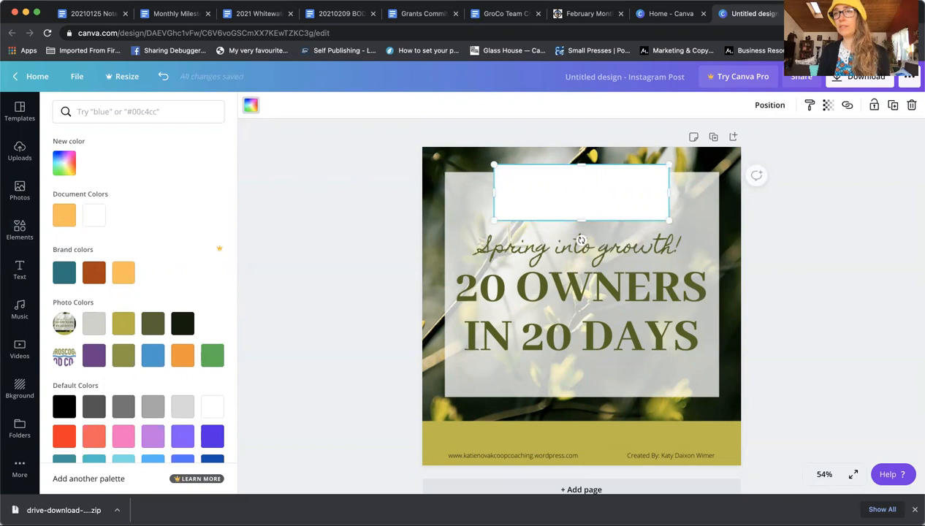
{"action": "left_click", "coordinate": [827, 106]}
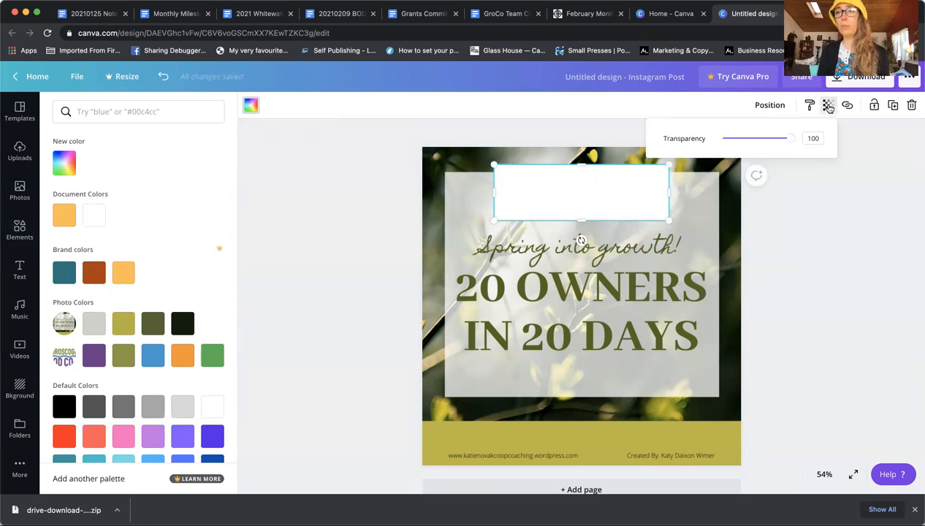
{"action": "mouse_move", "coordinate": [790, 141]}
{"action": "left_mouse_down"}
{"action": "mouse_move", "coordinate": [755, 143]}
{"action": "mouse_move", "coordinate": [782, 142]}
{"action": "left_mouse_up"}
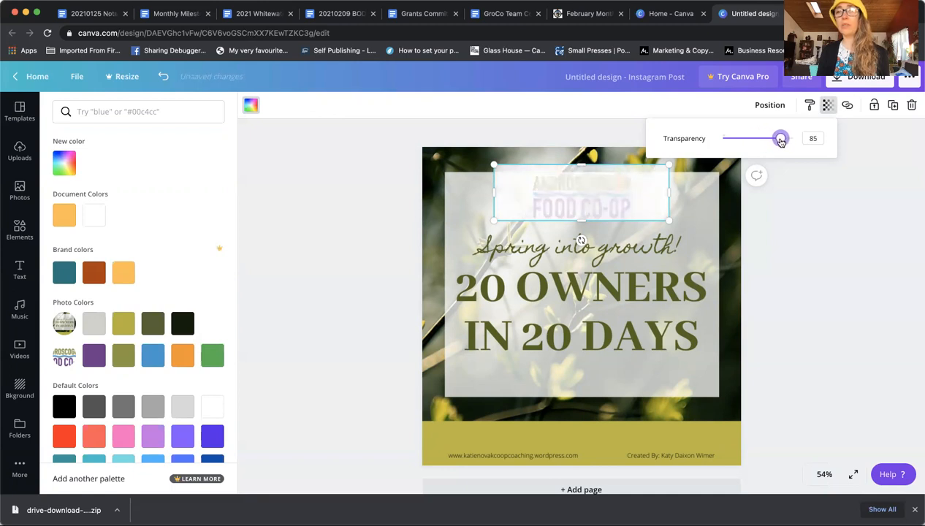
{"action": "left_click", "coordinate": [776, 105]}
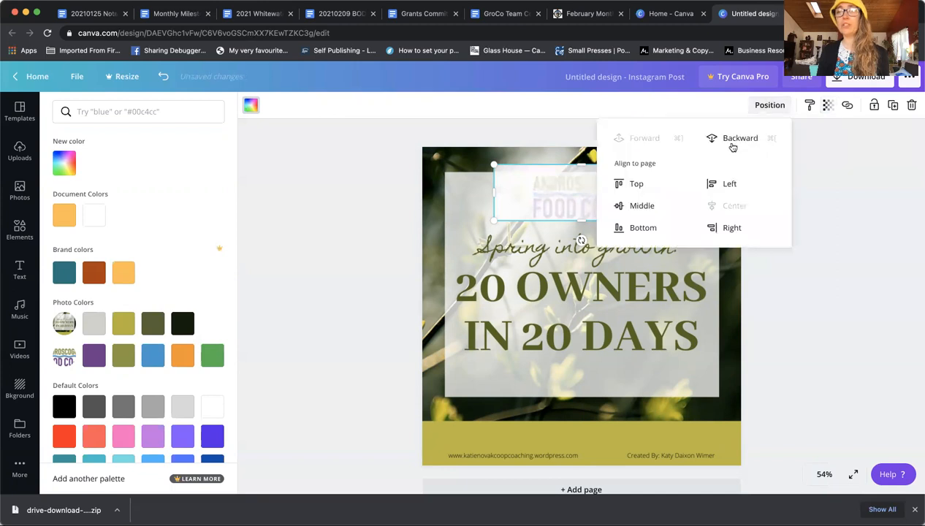
{"action": "left_click", "coordinate": [885, 189]}
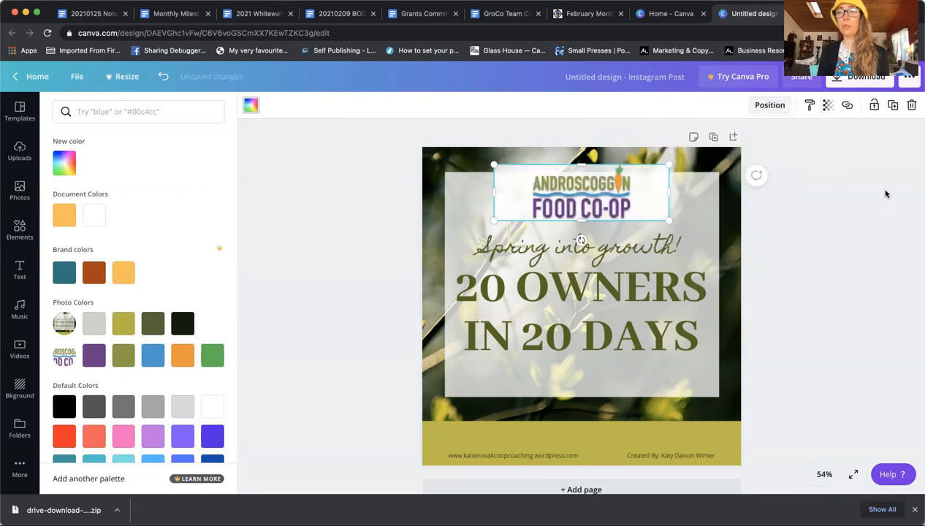
Step: Resize the white bar, adjusting its width and height to match the logo
{"action": "left_click_drag", "start_coordinate": [485, 194], "coordinate": [377, 196]}
{"action": "left_click_drag", "start_coordinate": [669, 192], "coordinate": [771, 193]}
{"action": "left_click_drag", "start_coordinate": [576, 224], "coordinate": [576, 227]}
{"action": "mouse_move", "coordinate": [575, 164]}
{"action": "left_mouse_down"}
{"action": "mouse_move", "coordinate": [575, 146]}
{"action": "mouse_move", "coordinate": [576, 160]}
{"action": "left_mouse_up"}
{"action": "left_click_drag", "start_coordinate": [432, 192], "coordinate": [504, 194]}
{"action": "left_click_drag", "start_coordinate": [726, 190], "coordinate": [661, 199]}
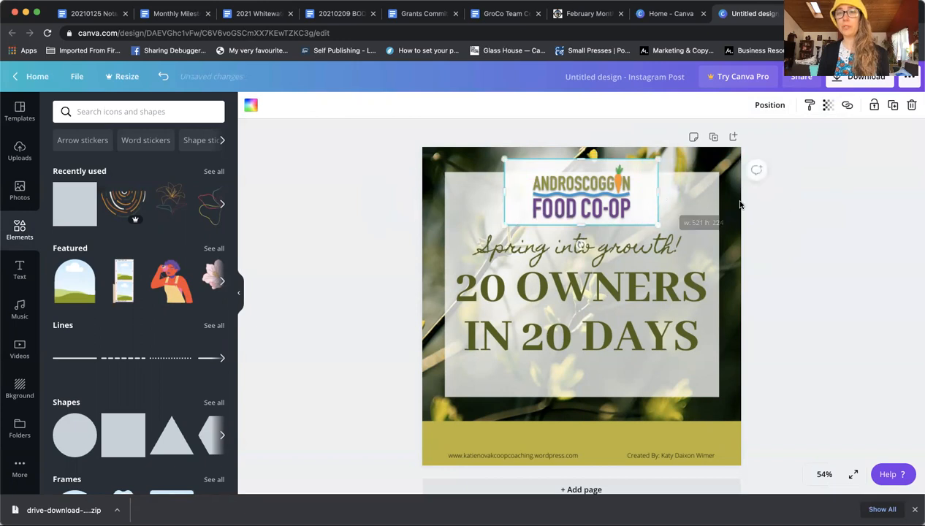
Step: Delete the white backing bar and centre the co-op logo horizontally on the page
{"action": "left_click", "coordinate": [729, 203]}
{"action": "left_click", "coordinate": [850, 144]}
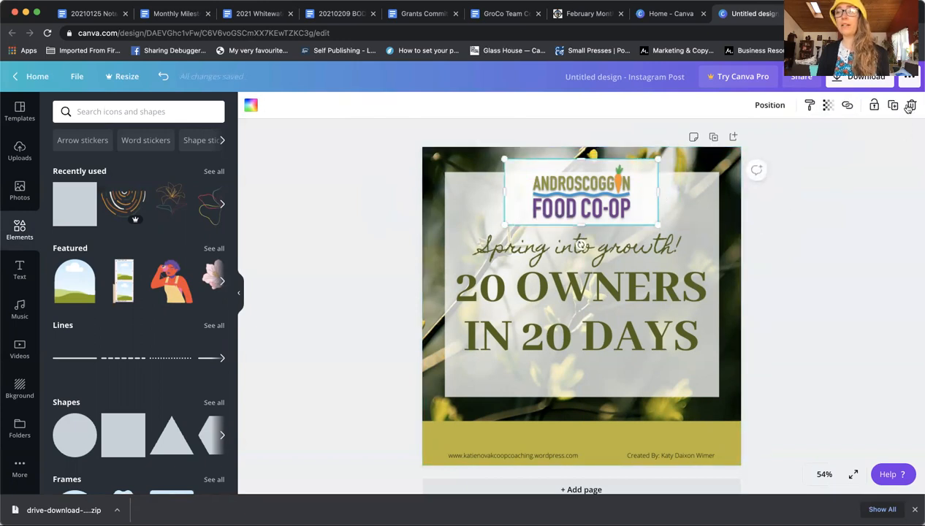
{"action": "left_click", "coordinate": [603, 205]}
{"action": "left_click_drag", "start_coordinate": [602, 205], "coordinate": [602, 210]}
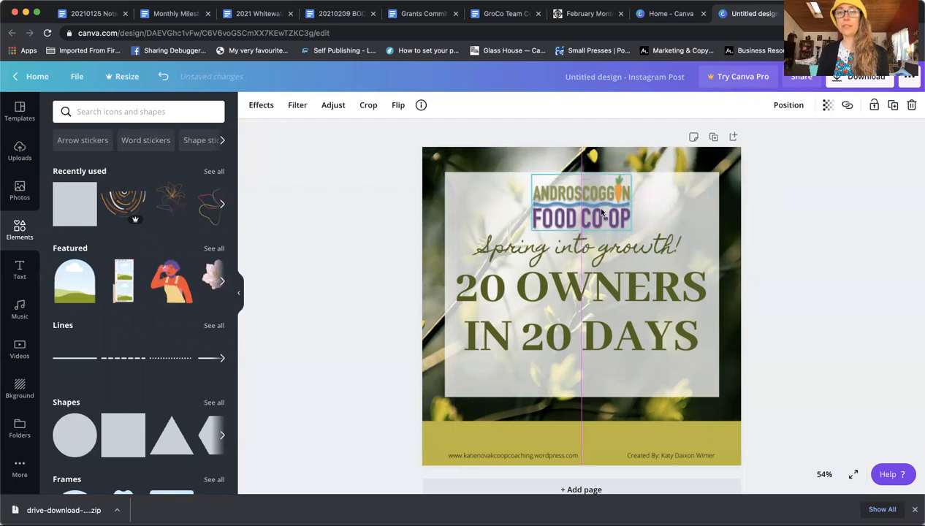
Step: Deselect the logo and add a 'little bit of body text' box from the Text panel
{"action": "left_click", "coordinate": [779, 236]}
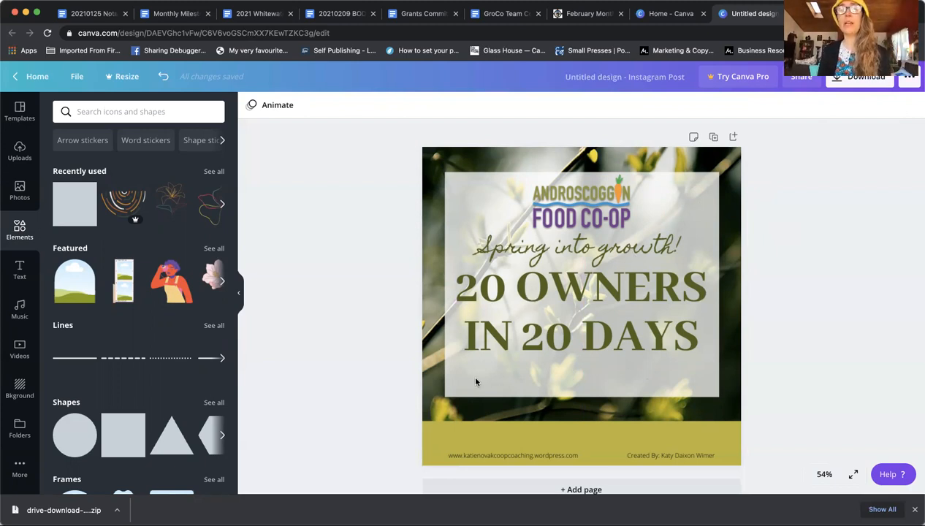
{"action": "left_click", "coordinate": [20, 270]}
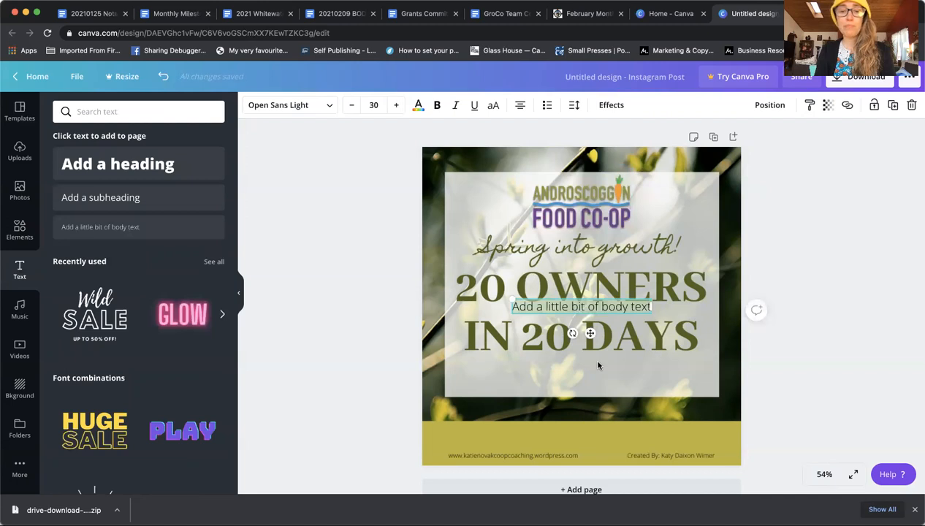
Step: Enter 'If we reach 20 Owners by March 20th, we'll do a drawing', move it to the footer at size 23
{"action": "type", "text": "If we reach"}
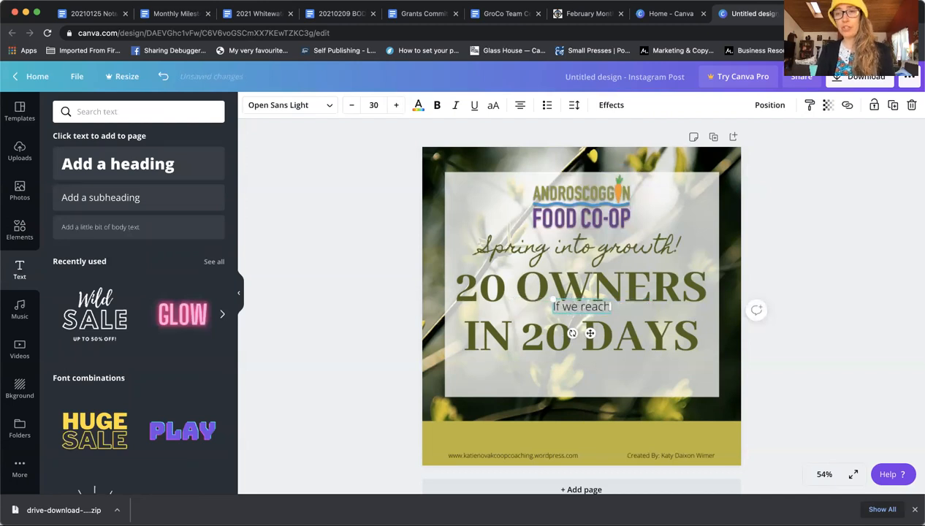
{"action": "type", "text": " 2"}
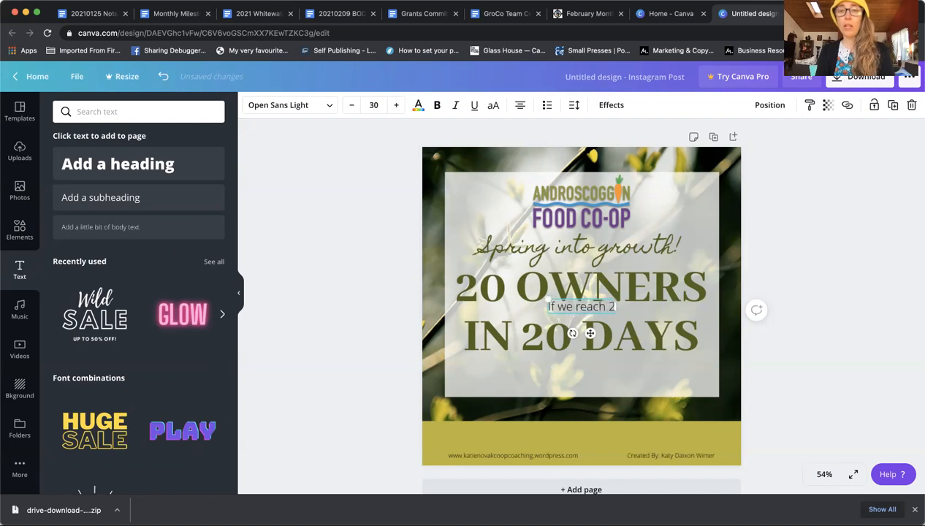
{"action": "type", "text": "0 Owners by Ma"}
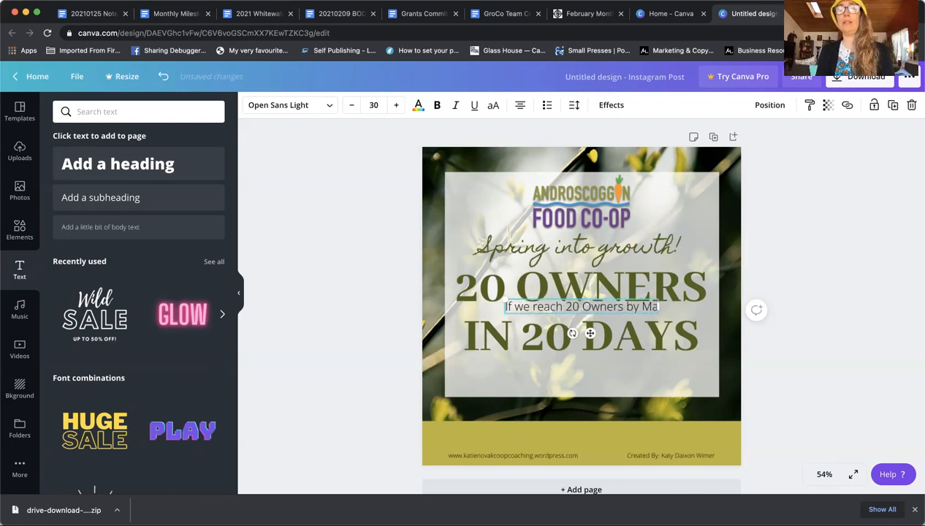
{"action": "type", "text": "rch 20th,"}
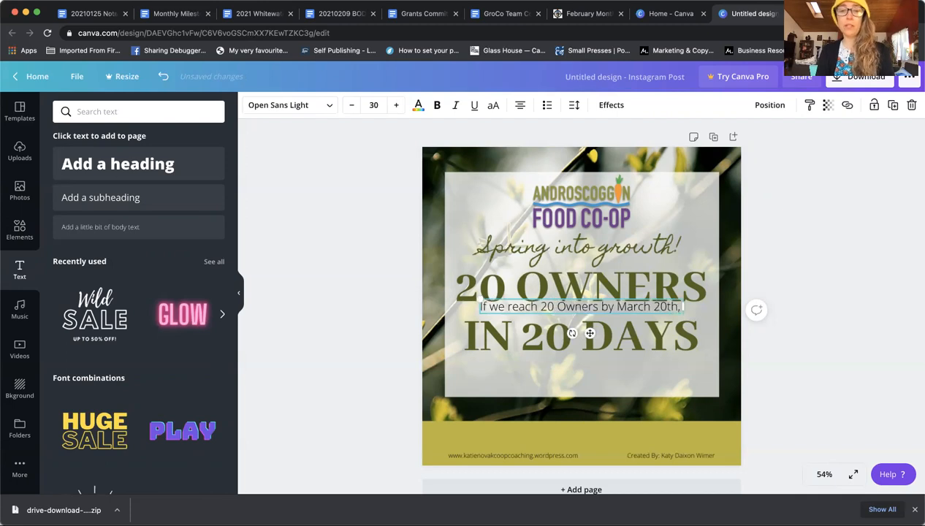
{"action": "type", "text": " we'll do a"}
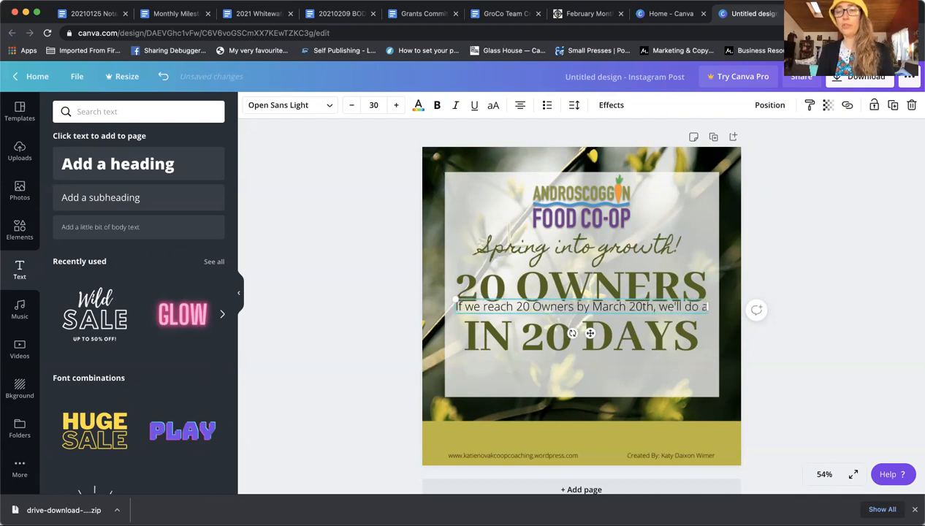
{"action": "type", "text": " drawing"}
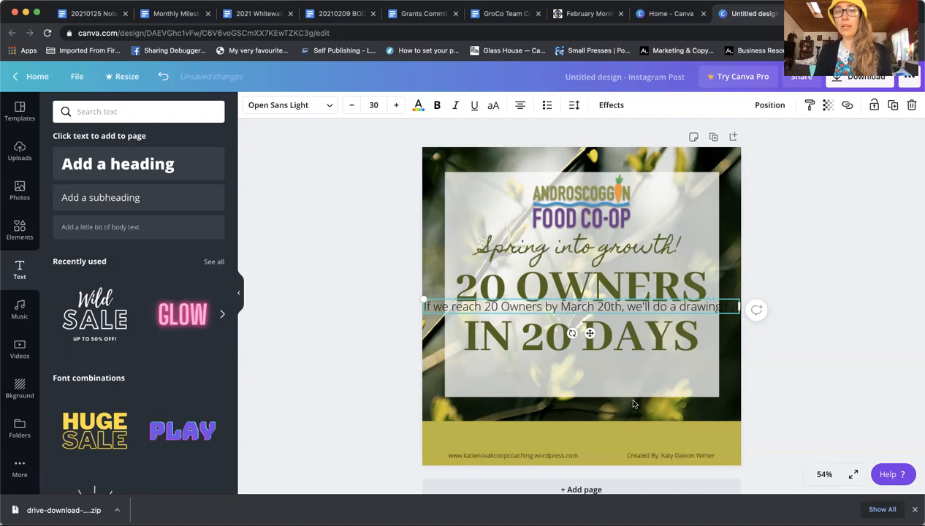
{"action": "left_click_drag", "start_coordinate": [598, 300], "coordinate": [590, 428]}
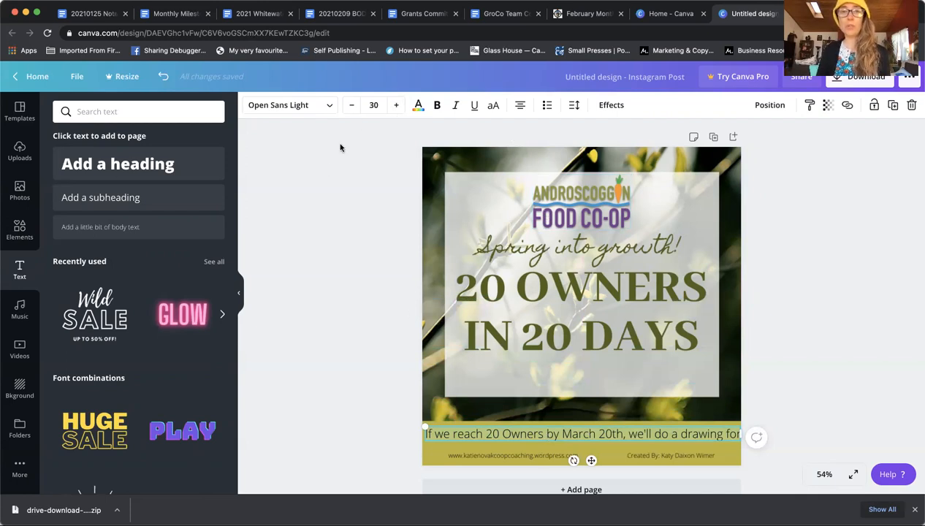
{"action": "left_click", "coordinate": [351, 105]}
{"action": "left_click", "coordinate": [351, 105]}
{"action": "left_click", "coordinate": [351, 105]}
{"action": "left_click", "coordinate": [350, 106]}
{"action": "left_click", "coordinate": [351, 105]}
{"action": "left_click", "coordinate": [351, 105]}
{"action": "left_click", "coordinate": [351, 105]}
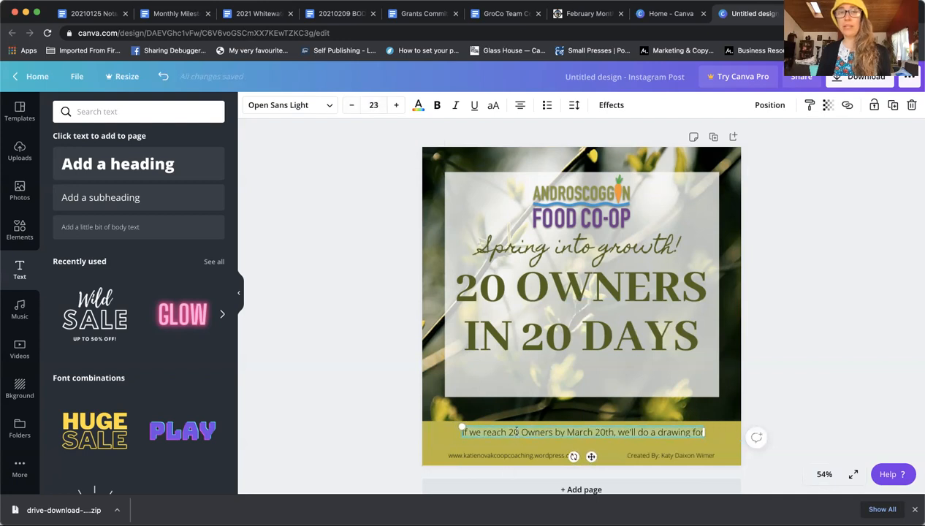
Step: Make the announcement bold white, append ' tickets!', and centre it on the olive footer band
{"action": "left_click", "coordinate": [417, 104]}
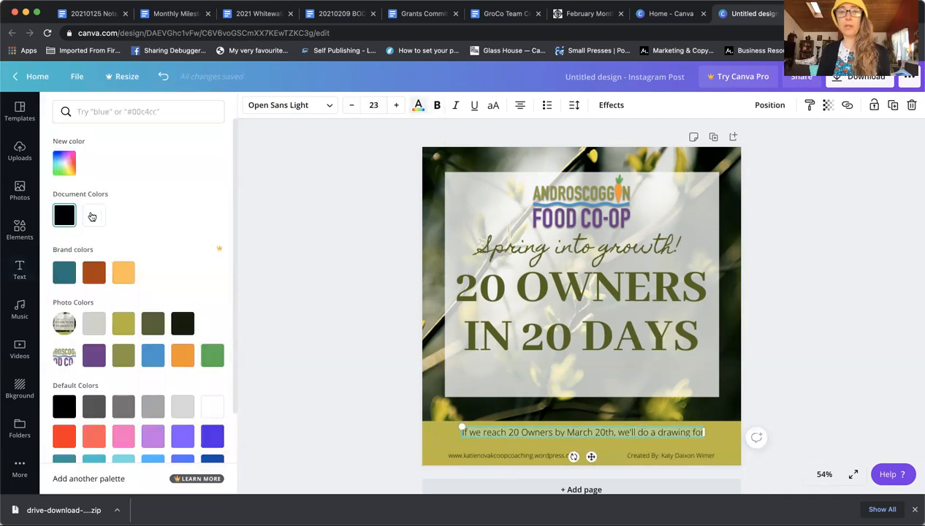
{"action": "left_click", "coordinate": [93, 215]}
{"action": "key", "text": "super+b"}
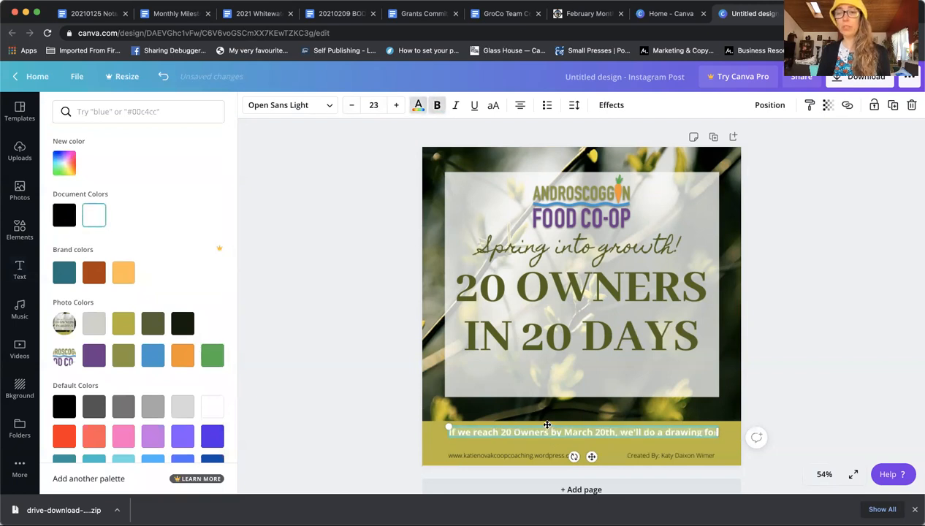
{"action": "left_click_drag", "start_coordinate": [544, 426], "coordinate": [528, 431]}
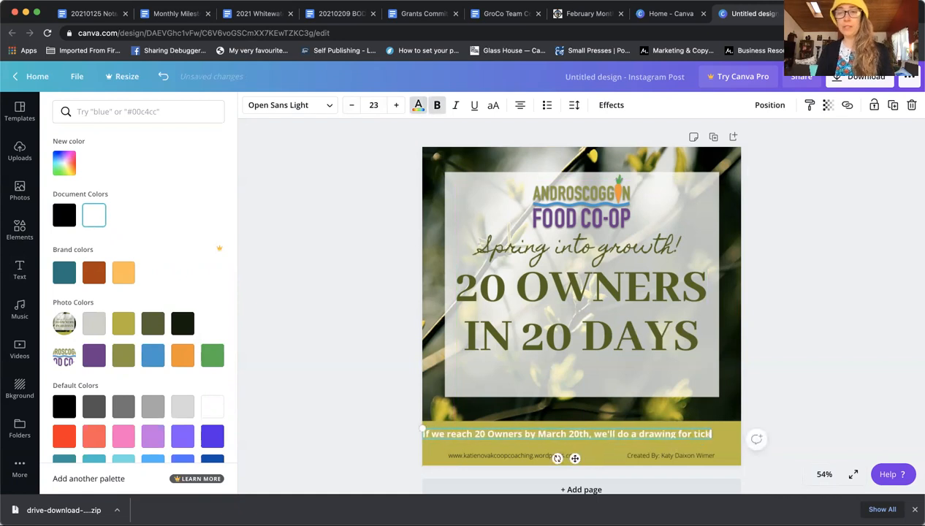
{"action": "type", "text": "tickets!"}
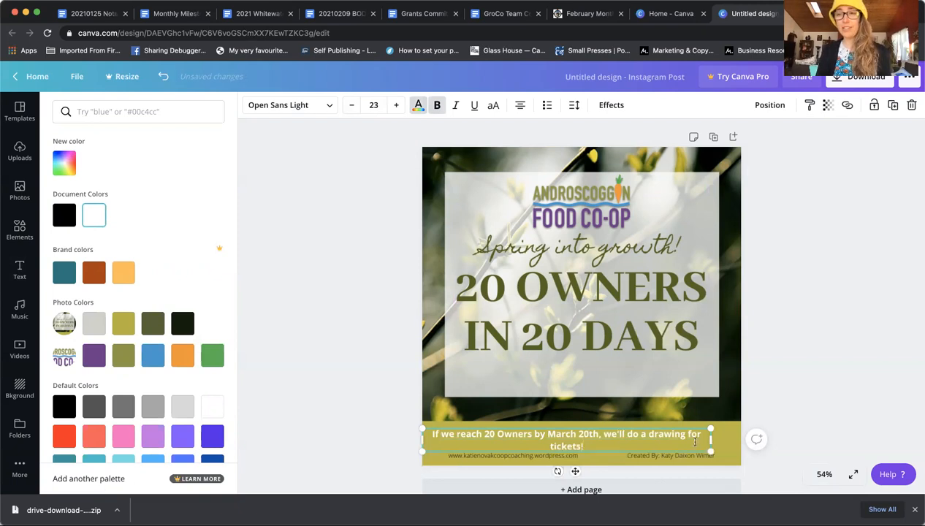
{"action": "left_click_drag", "start_coordinate": [648, 424], "coordinate": [665, 422]}
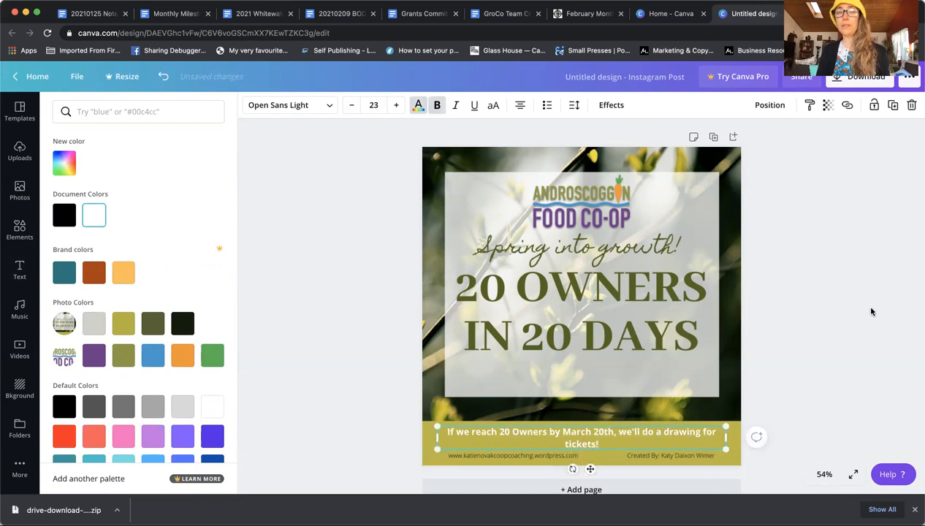
{"action": "left_click", "coordinate": [767, 398]}
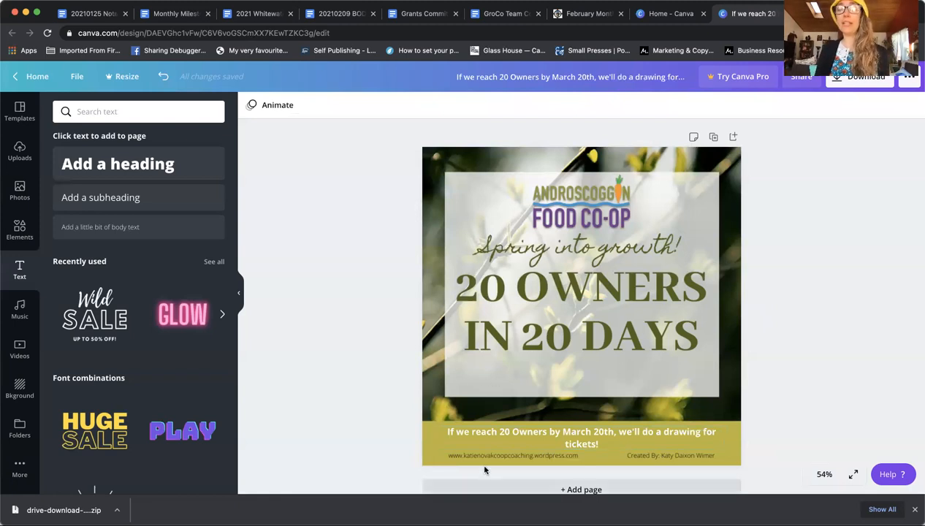
Step: Delete the footer announcement and reposition the co-op logo
{"action": "left_click", "coordinate": [643, 431]}
{"action": "left_click", "coordinate": [912, 106]}
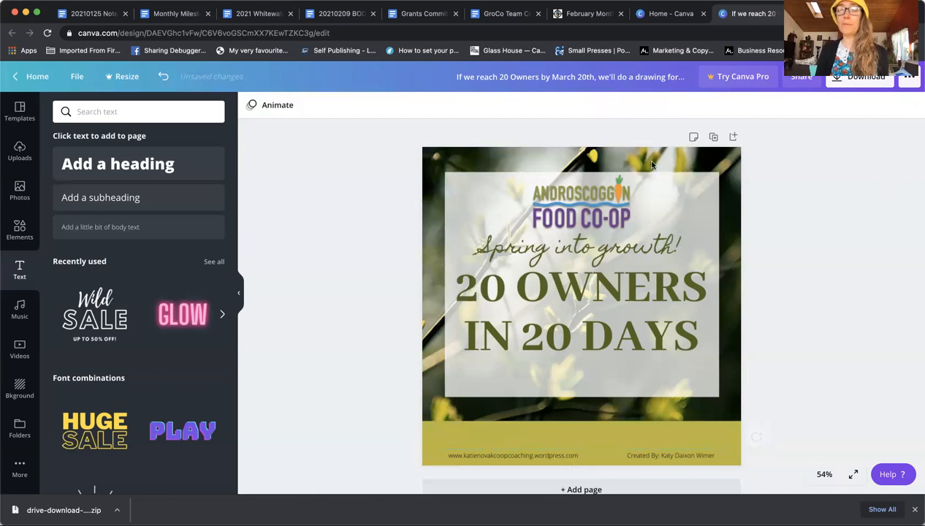
{"action": "mouse_move", "coordinate": [588, 209]}
{"action": "left_mouse_down"}
{"action": "mouse_move", "coordinate": [600, 369]}
{"action": "mouse_move", "coordinate": [577, 393]}
{"action": "mouse_move", "coordinate": [590, 422]}
{"action": "mouse_move", "coordinate": [579, 194]}
{"action": "left_mouse_up"}
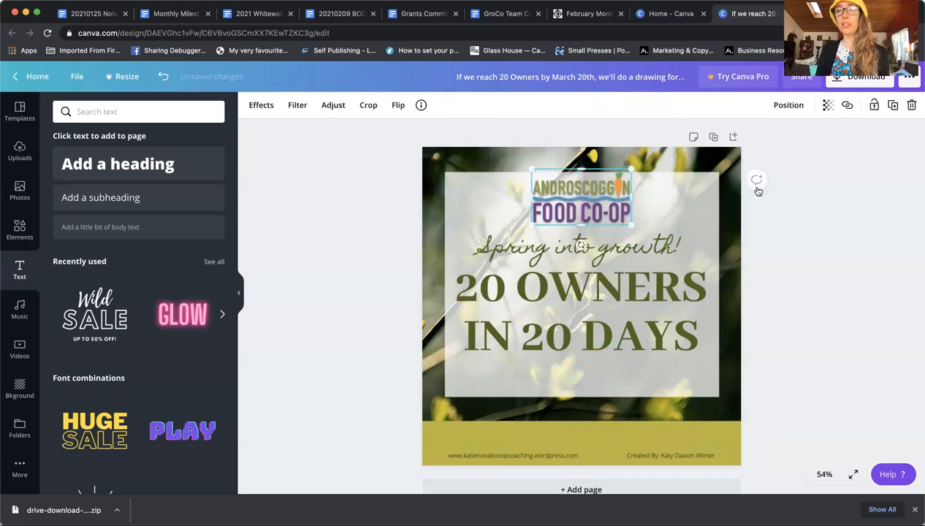
{"action": "left_click", "coordinate": [845, 225]}
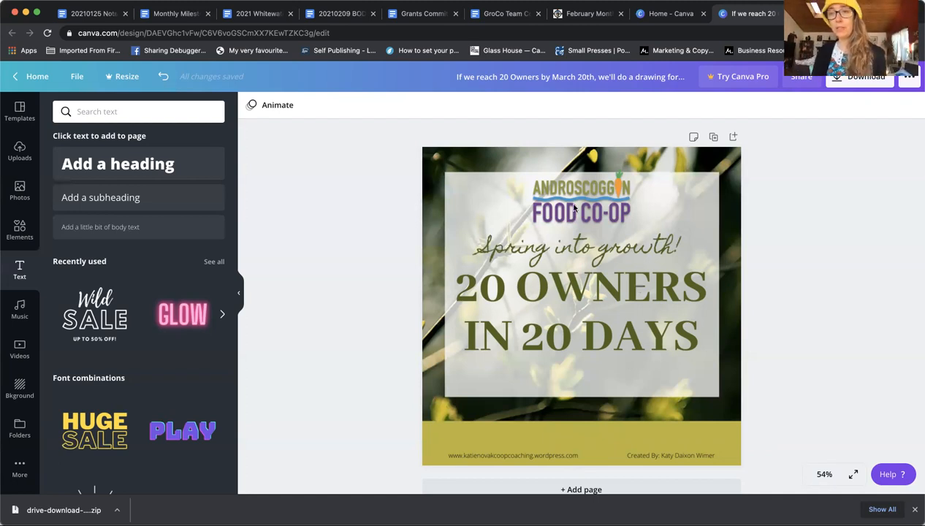
Step: Shrink the Androscoggin Food Co-op logo and recentre it at the top of the panel
{"action": "left_click", "coordinate": [617, 194]}
{"action": "left_click_drag", "start_coordinate": [630, 169], "coordinate": [584, 202]}
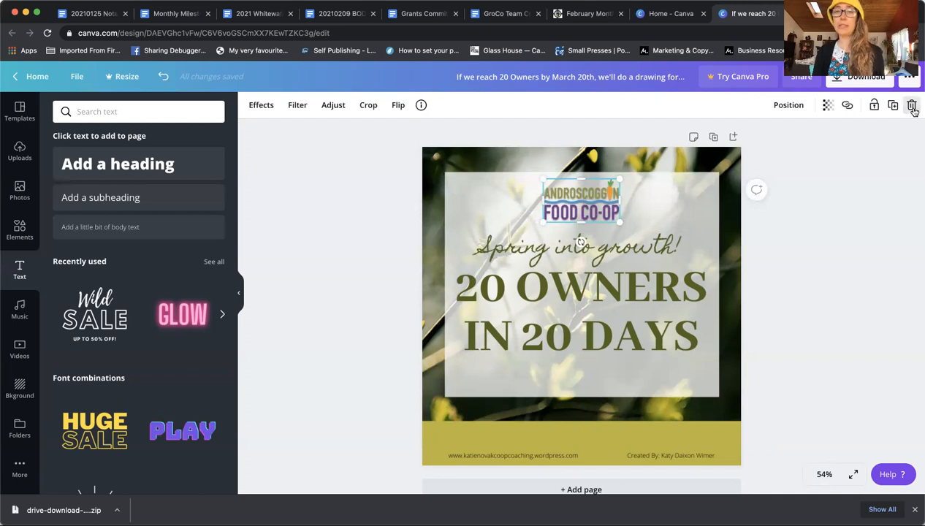
{"action": "left_click", "coordinate": [885, 175]}
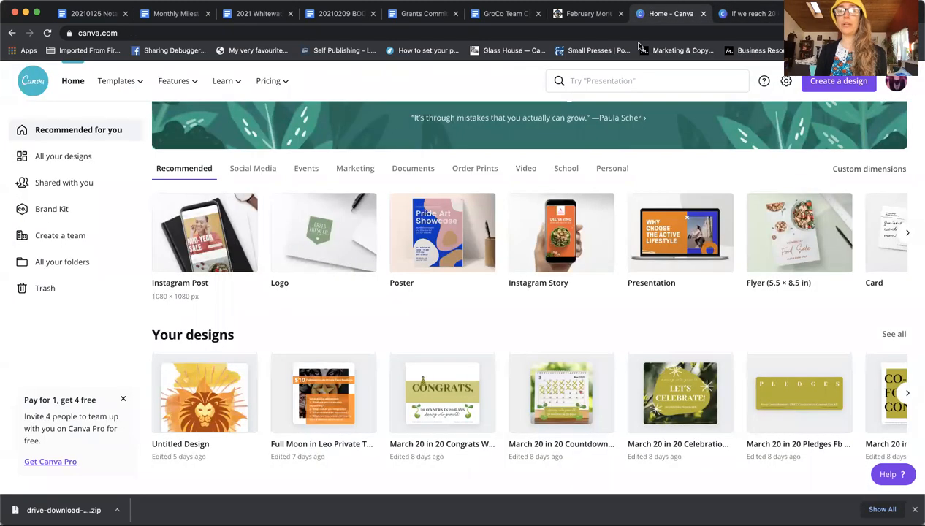
Step: From the Canva home page's Social Media category, create a new Facebook Post (940 × 788 px)
{"action": "left_click", "coordinate": [645, 16]}
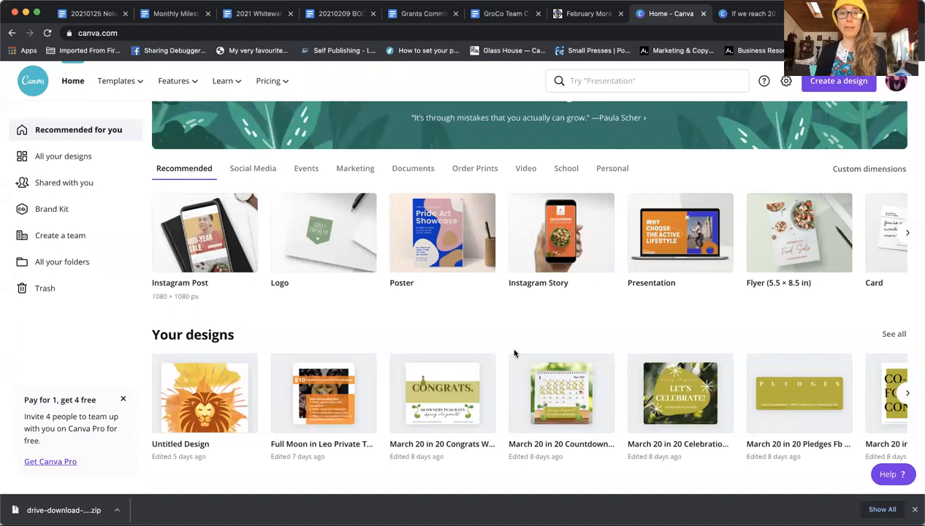
{"action": "scroll", "coordinate": [453, 357], "scroll_direction": "down", "scroll_amount": 1}
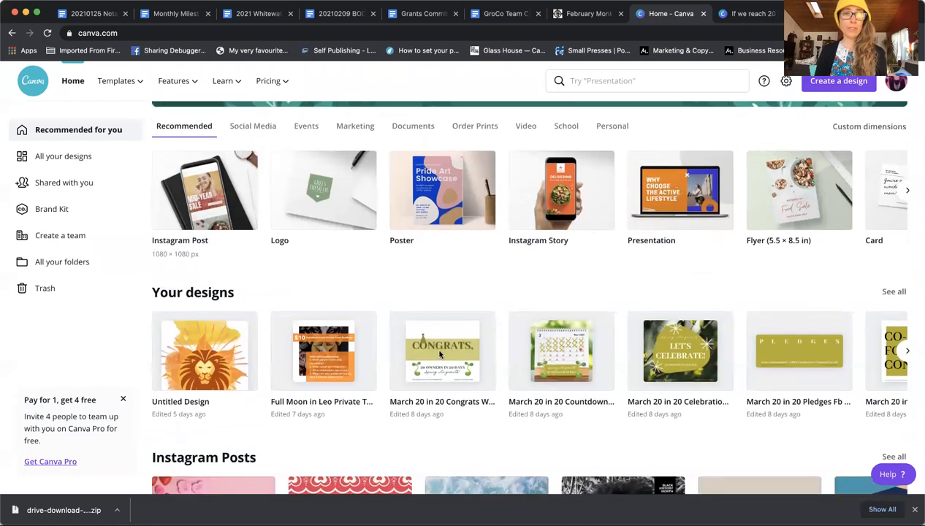
{"action": "scroll", "coordinate": [305, 277], "scroll_direction": "up", "scroll_amount": 2}
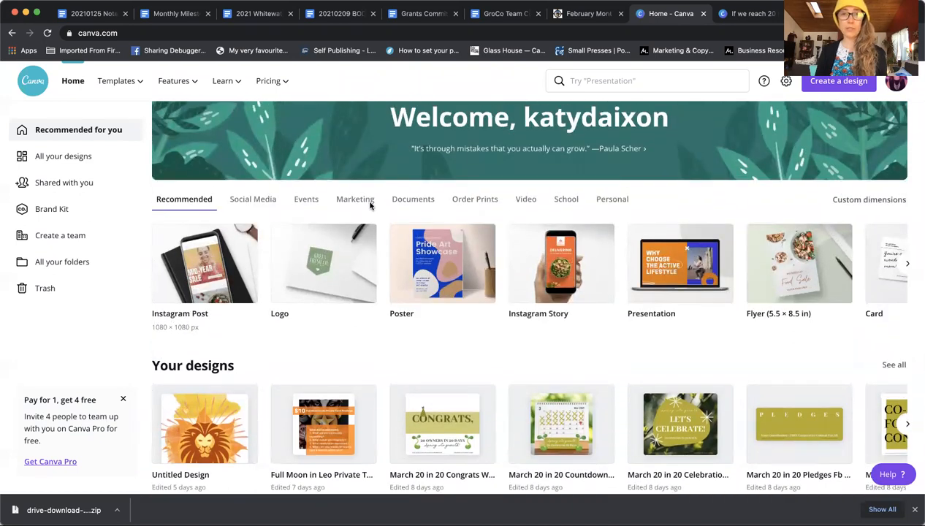
{"action": "left_click", "coordinate": [250, 201]}
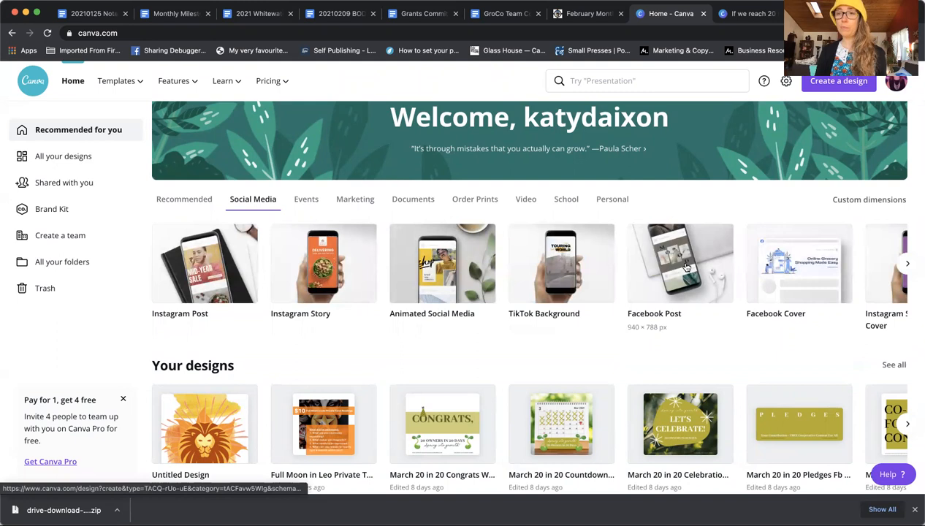
{"action": "left_click", "coordinate": [686, 266]}
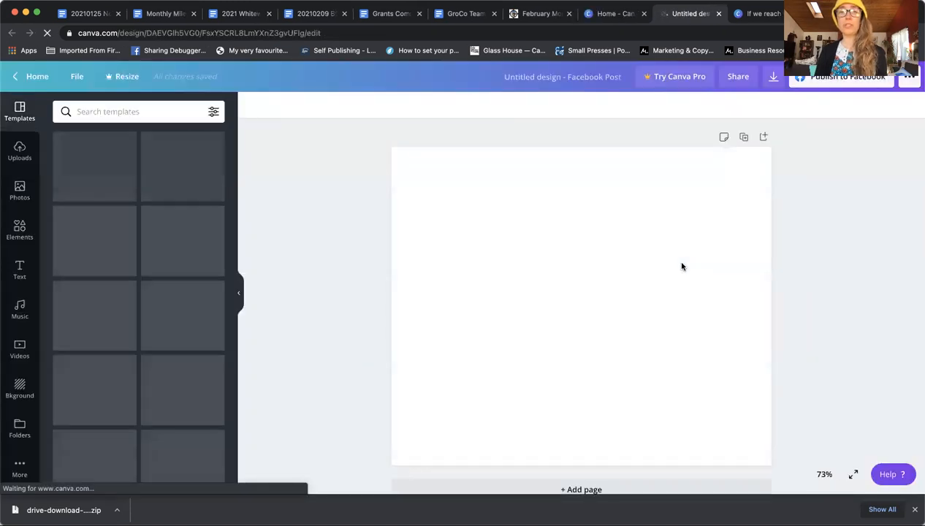
Step: Add the uploaded CONGRATS '20 Owners in 20 Days' image and stretch it to the page corners
{"action": "left_click", "coordinate": [20, 149]}
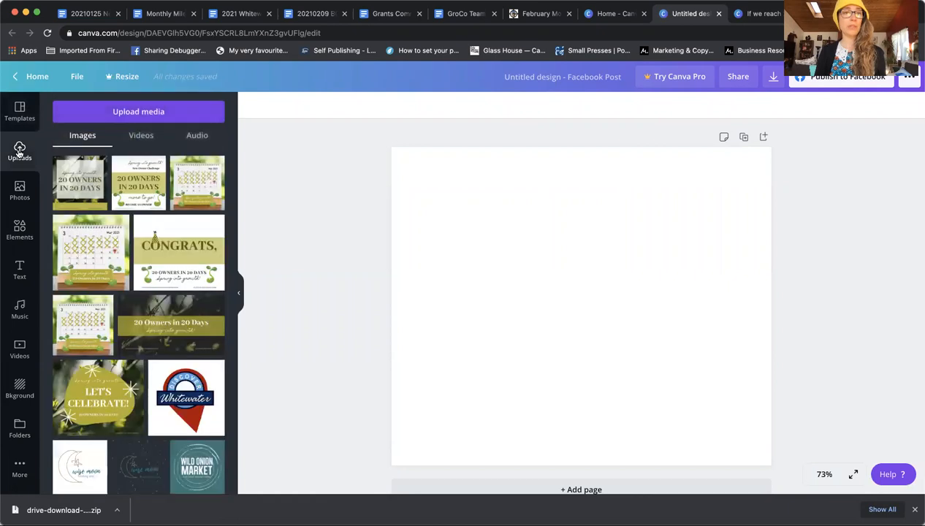
{"action": "left_click", "coordinate": [166, 253]}
{"action": "left_click_drag", "start_coordinate": [429, 182], "coordinate": [392, 148]}
{"action": "left_click_drag", "start_coordinate": [689, 399], "coordinate": [774, 462]}
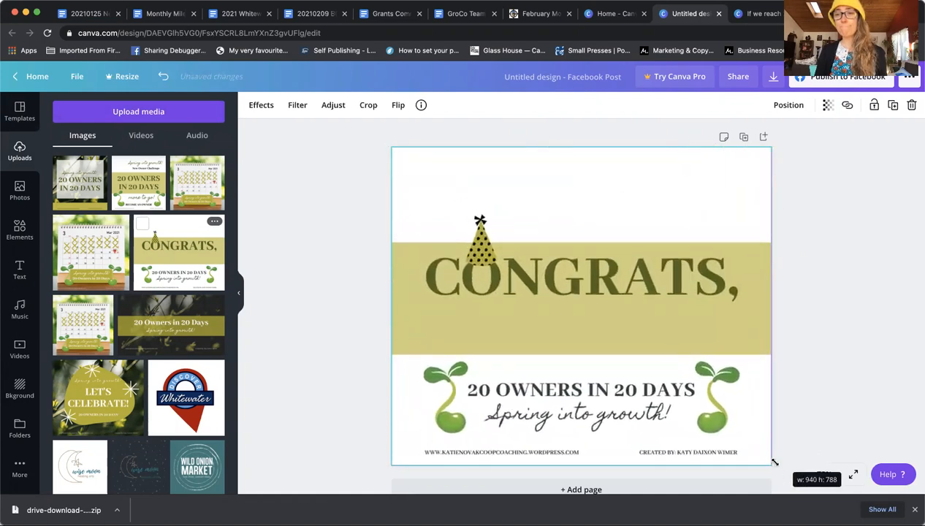
{"action": "left_click", "coordinate": [818, 287]}
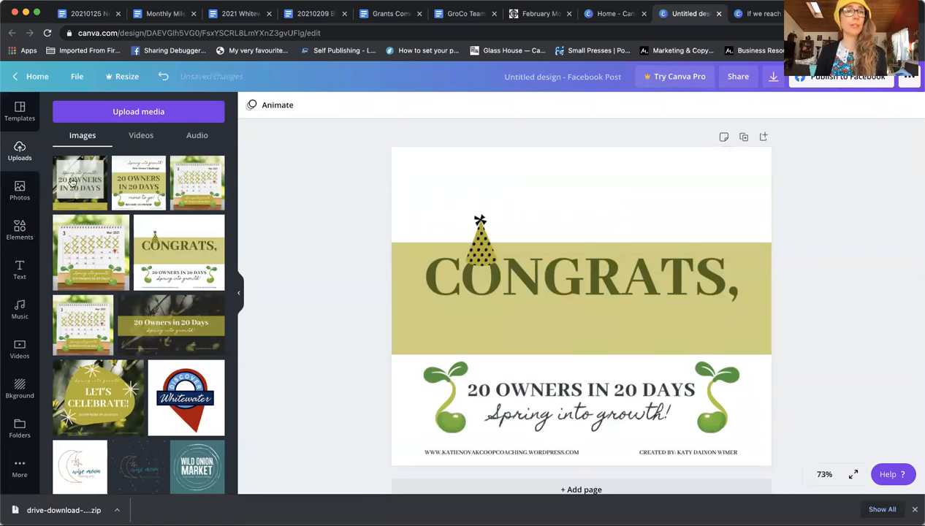
Step: Add the Wild Onion Market logo at 131x131 and centre it above 'CONGRATS,'
{"action": "scroll", "coordinate": [149, 383], "scroll_direction": "down", "scroll_amount": 5}
{"action": "scroll", "coordinate": [149, 383], "scroll_direction": "down", "scroll_amount": 2}
{"action": "scroll", "coordinate": [149, 383], "scroll_direction": "up", "scroll_amount": 2}
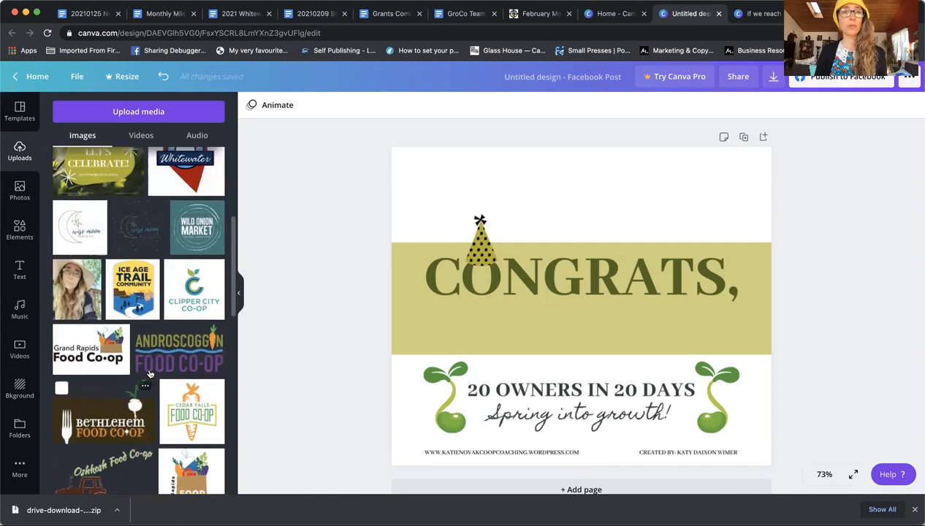
{"action": "left_click", "coordinate": [196, 229]}
{"action": "left_click_drag", "start_coordinate": [676, 208], "coordinate": [626, 153]}
{"action": "left_click_drag", "start_coordinate": [593, 189], "coordinate": [584, 190]}
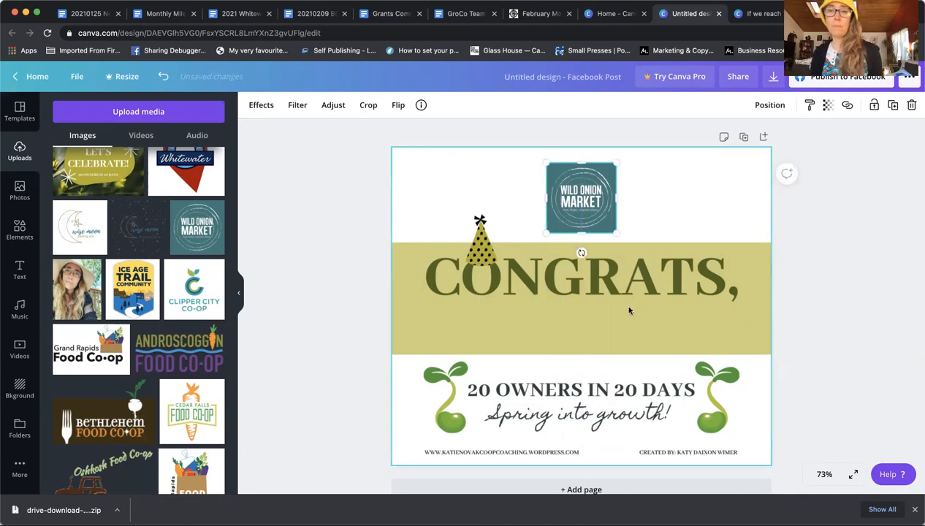
{"action": "left_click", "coordinate": [20, 268]}
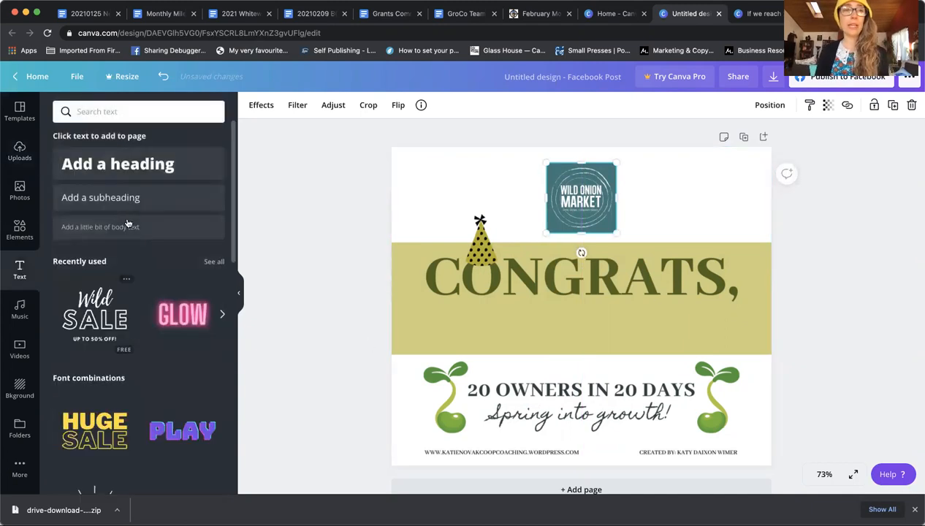
Step: Add a one-line heading below CONGRATS containing the new owner's name
{"action": "left_click_drag", "start_coordinate": [117, 164], "coordinate": [584, 325]}
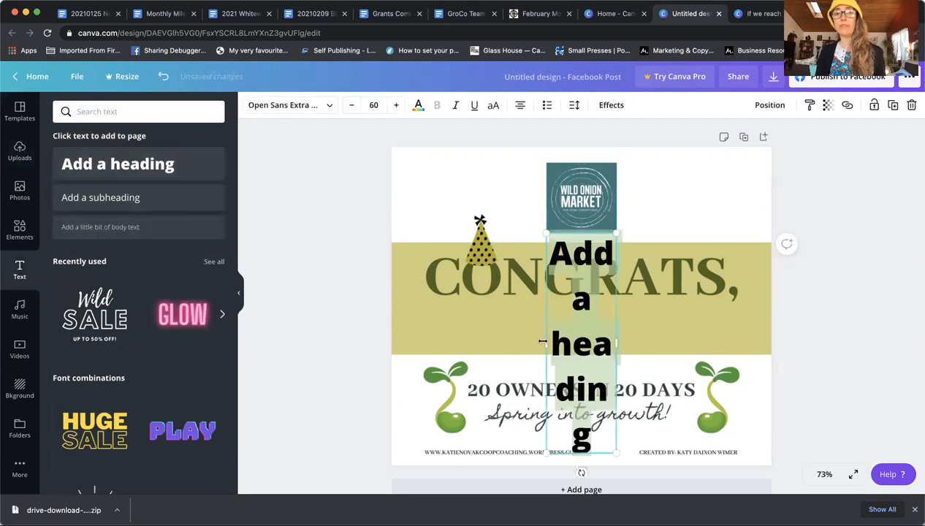
{"action": "left_click_drag", "start_coordinate": [439, 340], "coordinate": [443, 340]}
{"action": "left_click_drag", "start_coordinate": [620, 269], "coordinate": [710, 263]}
{"action": "left_click_drag", "start_coordinate": [580, 275], "coordinate": [582, 306]}
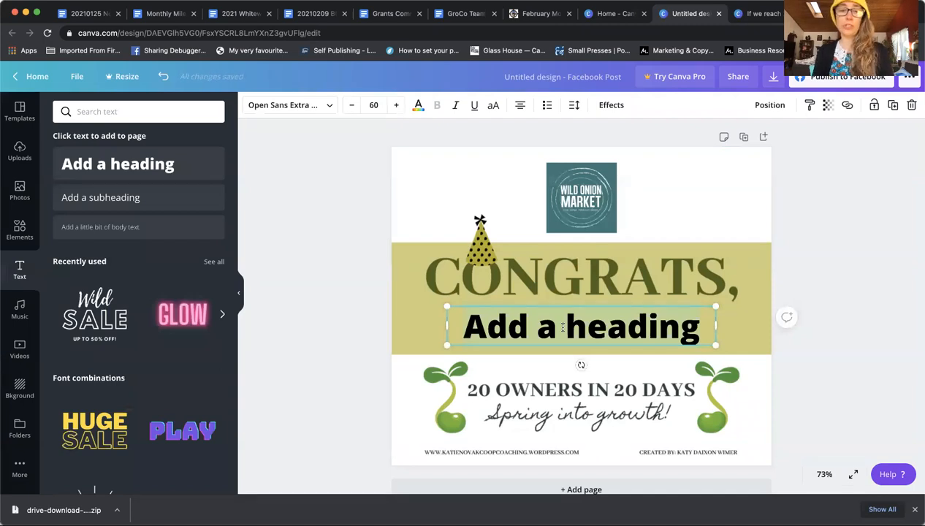
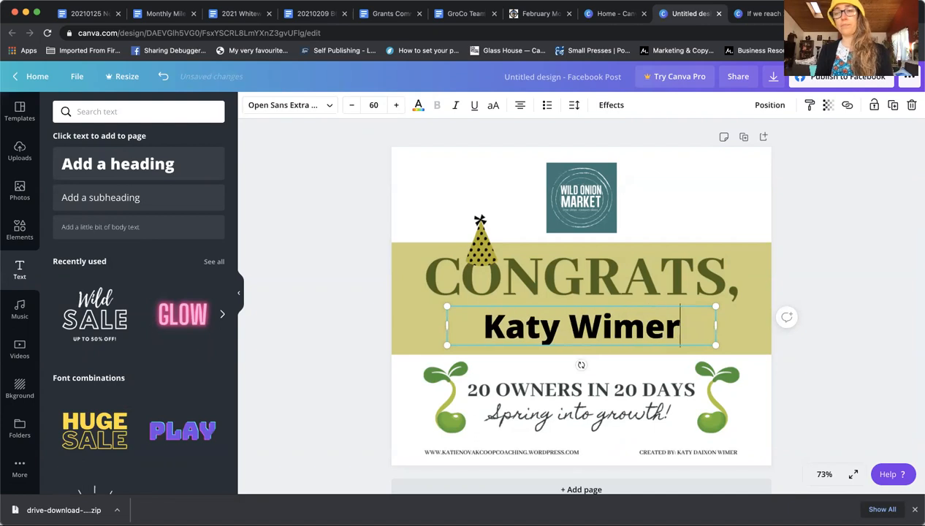
{"action": "left_click_drag", "start_coordinate": [618, 301], "coordinate": [620, 301]}
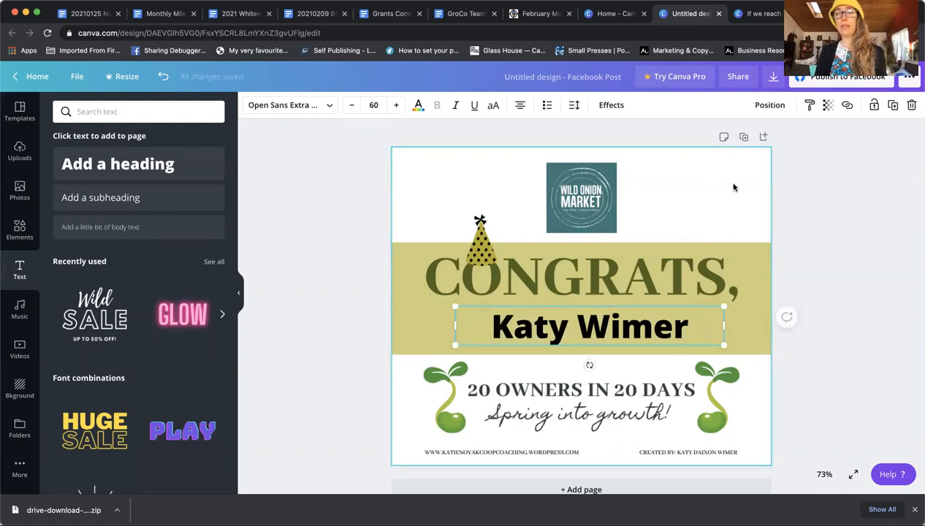
Step: Delete the name heading, the CONGRATS image and the Wild Onion Market logo
{"action": "left_click", "coordinate": [871, 241]}
{"action": "left_click", "coordinate": [619, 330]}
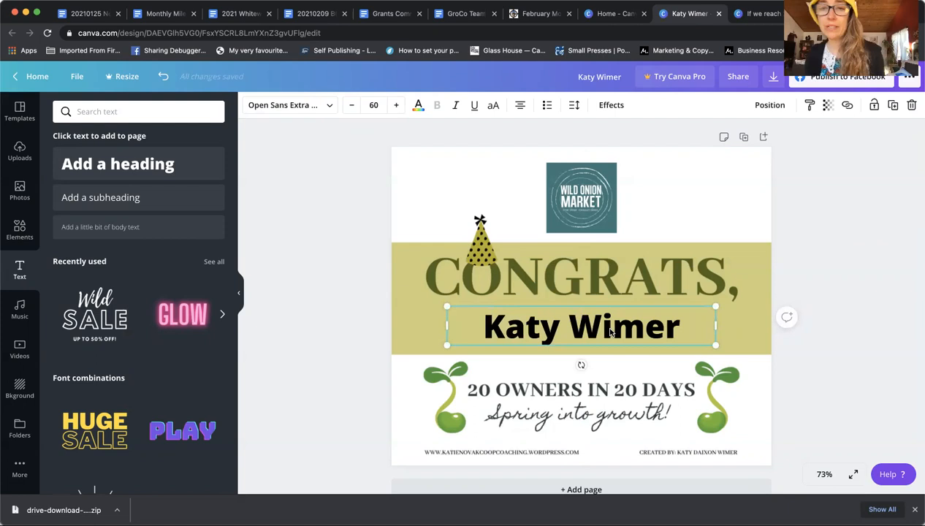
{"action": "left_click", "coordinate": [864, 203]}
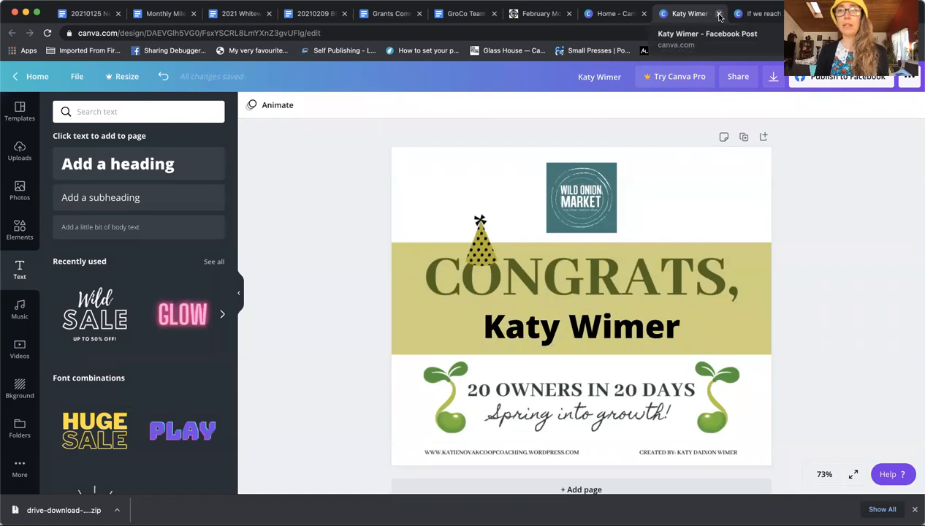
{"action": "left_click", "coordinate": [612, 335]}
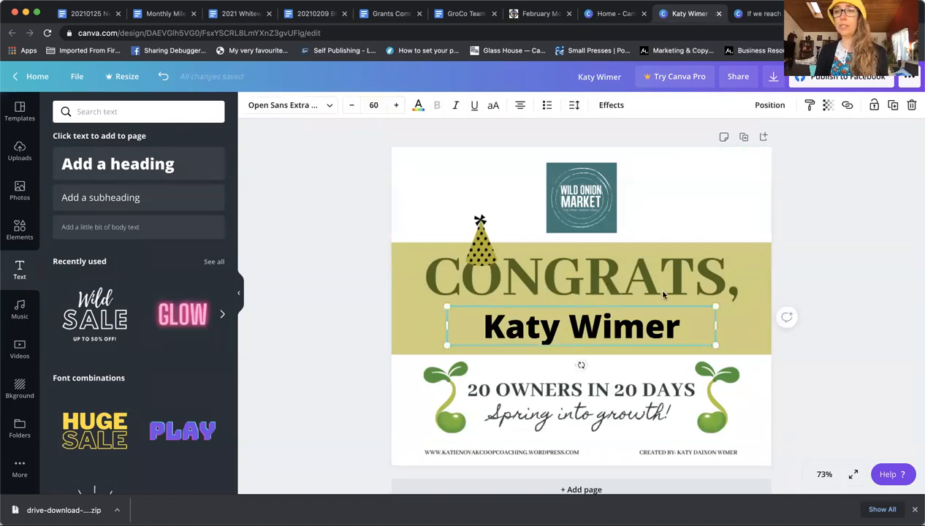
{"action": "left_click", "coordinate": [912, 105]}
{"action": "left_click", "coordinate": [725, 193]}
{"action": "left_click", "coordinate": [911, 105]}
{"action": "left_click", "coordinate": [610, 198]}
{"action": "left_click", "coordinate": [910, 104]}
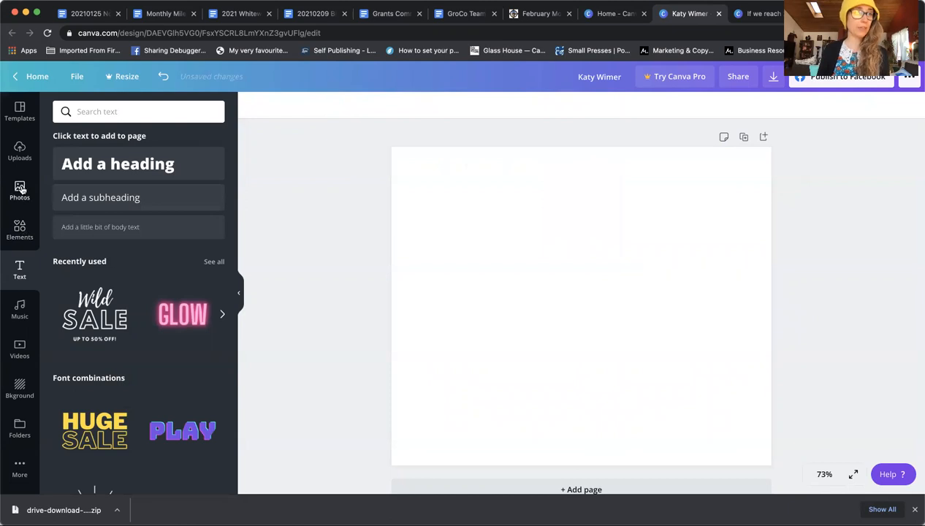
Step: Add the Let's Celebrate graphic from Uploads, stretched to fill the whole page
{"action": "left_click", "coordinate": [21, 150]}
{"action": "scroll", "coordinate": [97, 407], "scroll_direction": "up", "scroll_amount": 5}
{"action": "left_click", "coordinate": [97, 407]}
{"action": "left_click_drag", "start_coordinate": [563, 275], "coordinate": [491, 207]}
{"action": "left_click_drag", "start_coordinate": [617, 335], "coordinate": [787, 444]}
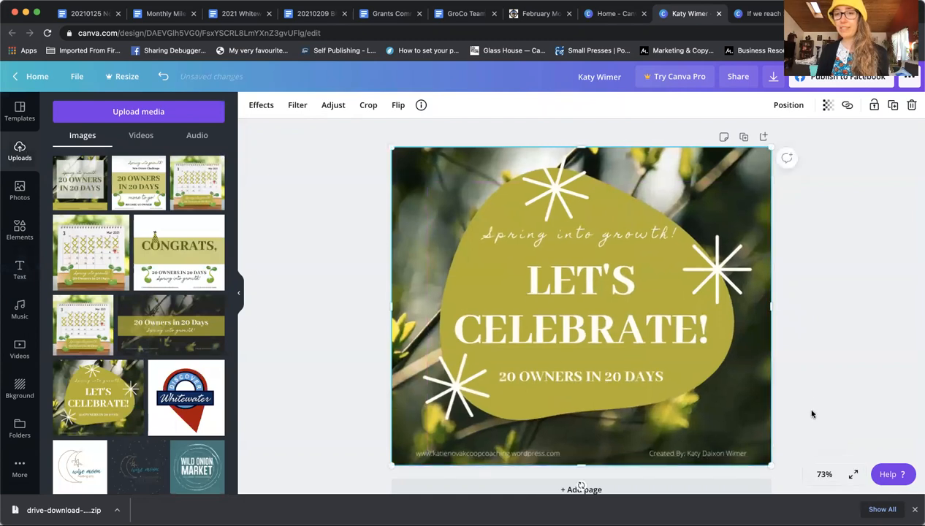
{"action": "left_click", "coordinate": [818, 328]}
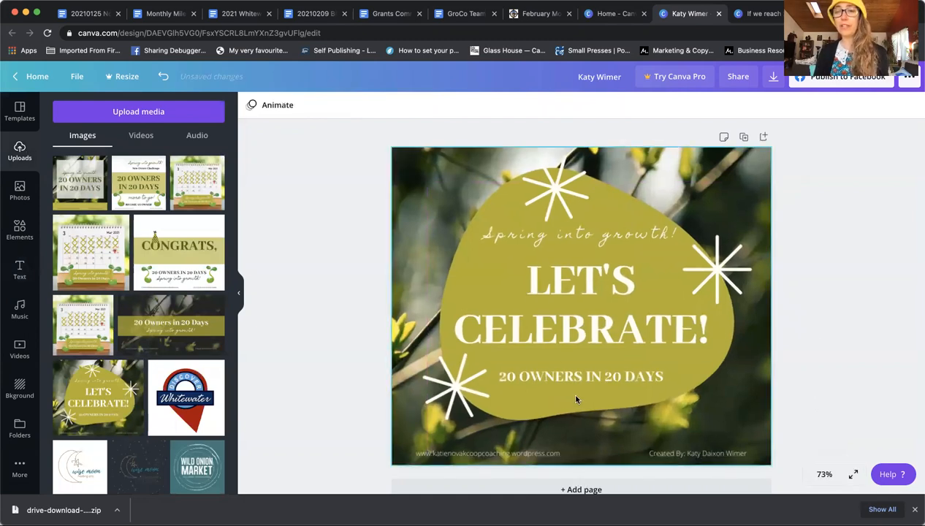
Step: Try a shrunken Clipper City Co-op logo at the graphic's lower right, then delete it
{"action": "scroll", "coordinate": [127, 293], "scroll_direction": "down", "scroll_amount": 5}
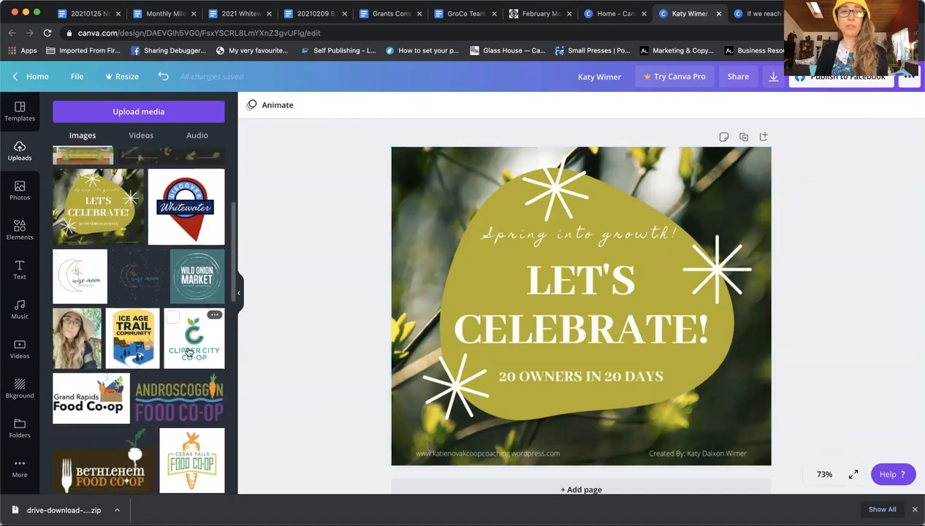
{"action": "left_click", "coordinate": [192, 350]}
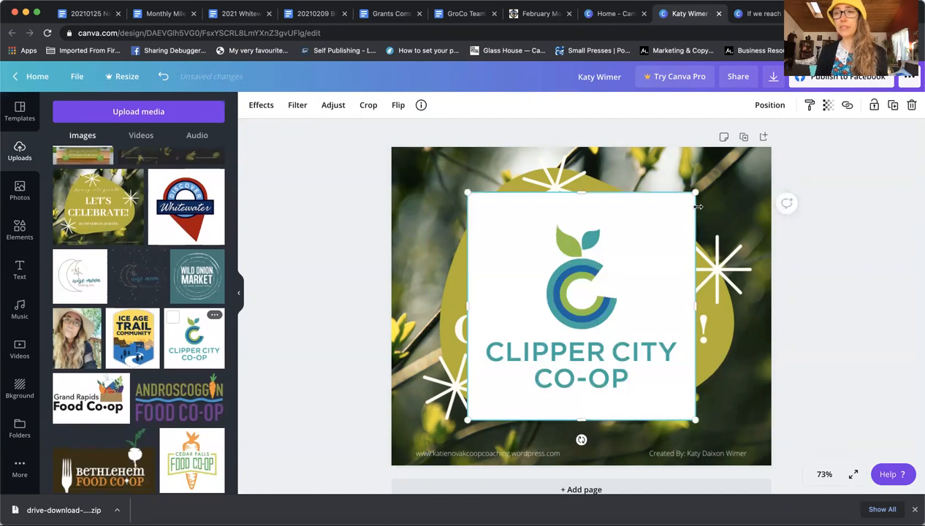
{"action": "left_click_drag", "start_coordinate": [695, 194], "coordinate": [530, 359]}
{"action": "left_click_drag", "start_coordinate": [516, 392], "coordinate": [710, 401]}
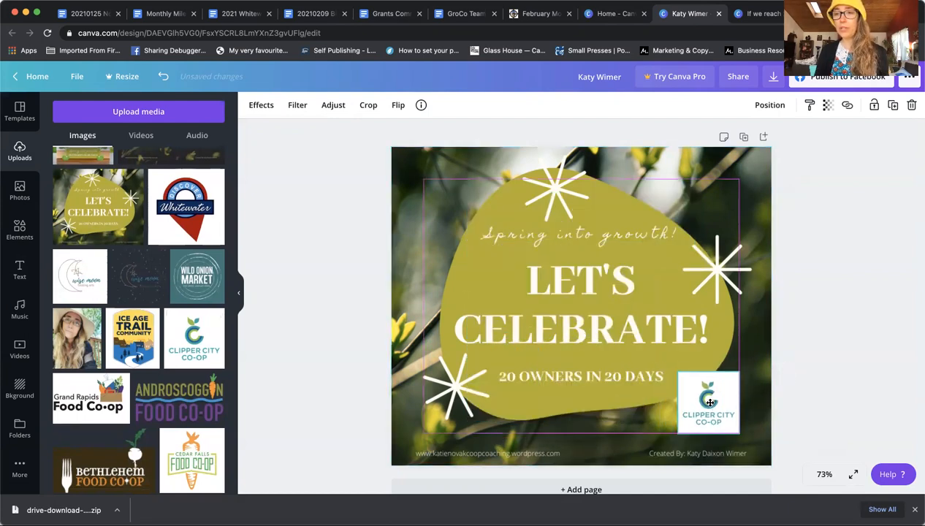
{"action": "left_click", "coordinate": [897, 294]}
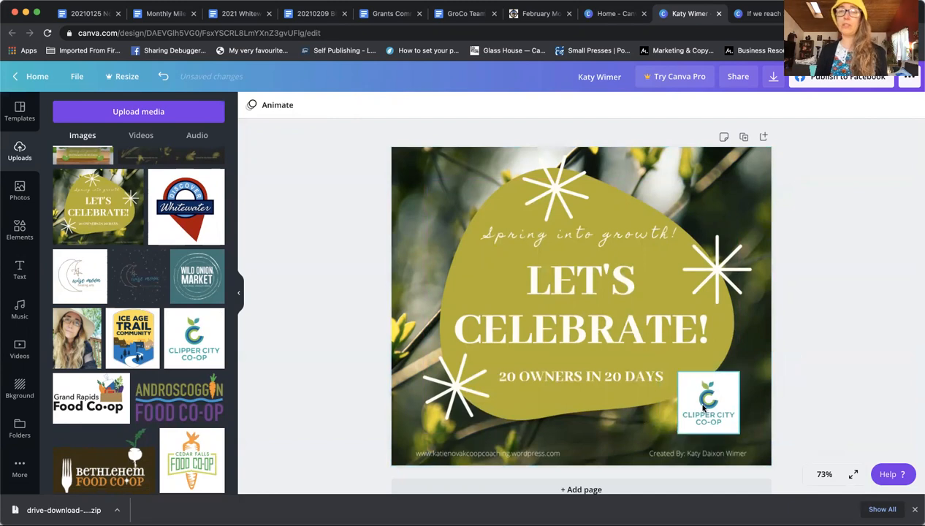
{"action": "mouse_move", "coordinate": [702, 413]}
{"action": "left_mouse_down"}
{"action": "mouse_move", "coordinate": [472, 268]}
{"action": "mouse_move", "coordinate": [444, 281]}
{"action": "mouse_move", "coordinate": [661, 193]}
{"action": "mouse_move", "coordinate": [648, 184]}
{"action": "mouse_move", "coordinate": [673, 384]}
{"action": "mouse_move", "coordinate": [725, 396]}
{"action": "mouse_move", "coordinate": [715, 406]}
{"action": "left_mouse_up"}
{"action": "left_click", "coordinate": [891, 242]}
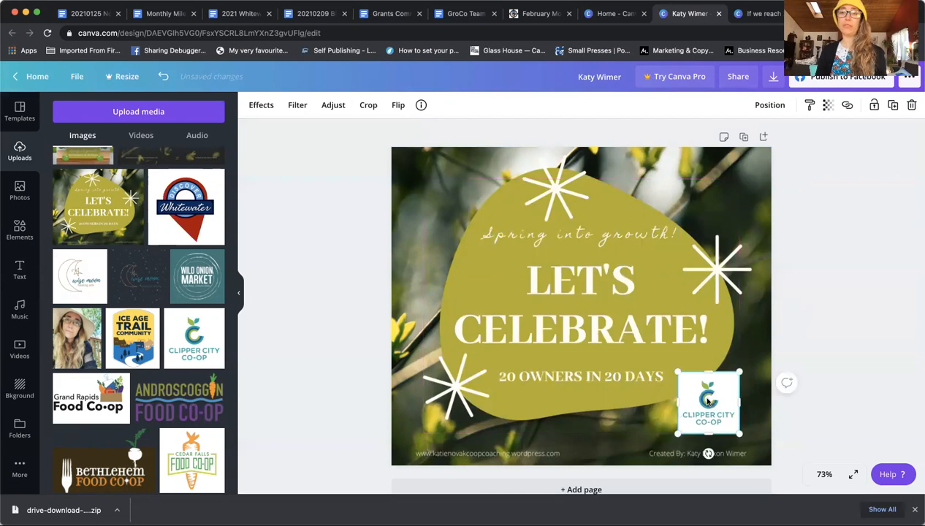
{"action": "left_click", "coordinate": [911, 104]}
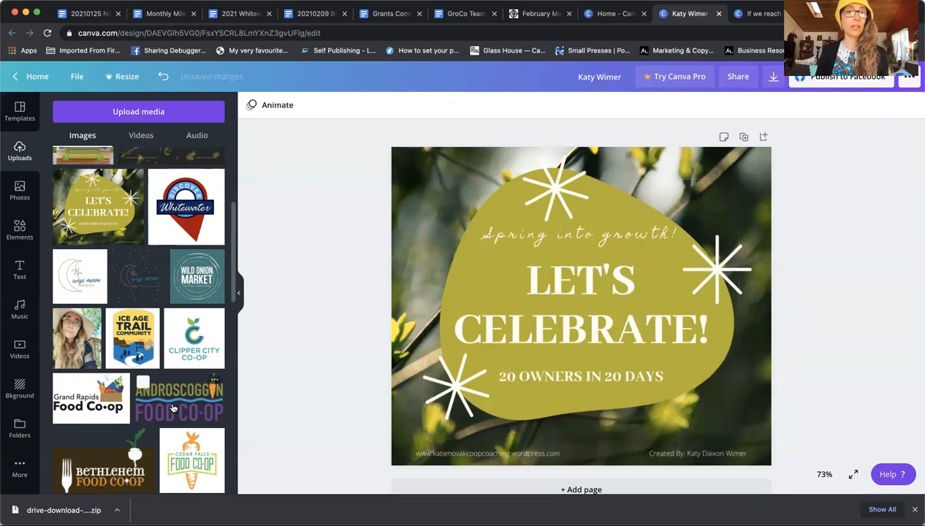
{"action": "left_click", "coordinate": [179, 398]}
{"action": "left_click_drag", "start_coordinate": [672, 256], "coordinate": [582, 306]}
{"action": "left_click_drag", "start_coordinate": [535, 342], "coordinate": [694, 430]}
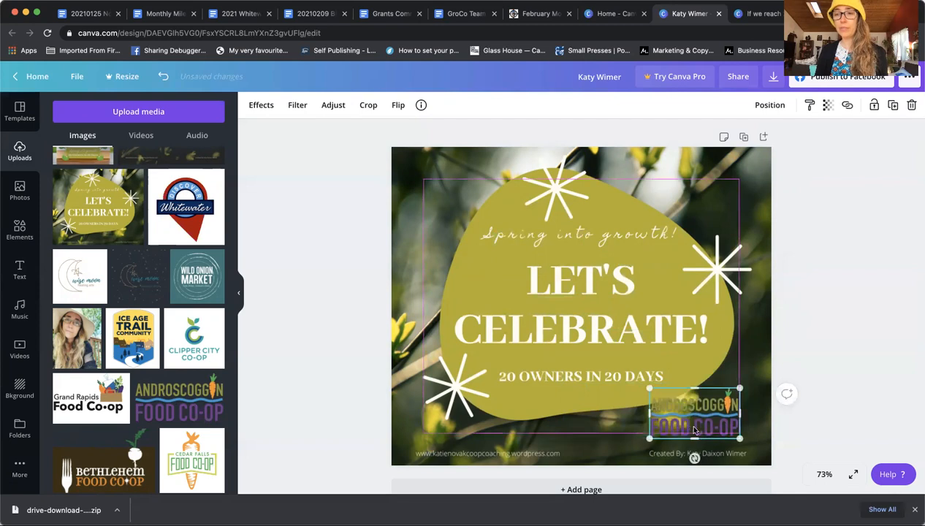
{"action": "left_click_drag", "start_coordinate": [655, 394], "coordinate": [707, 418]}
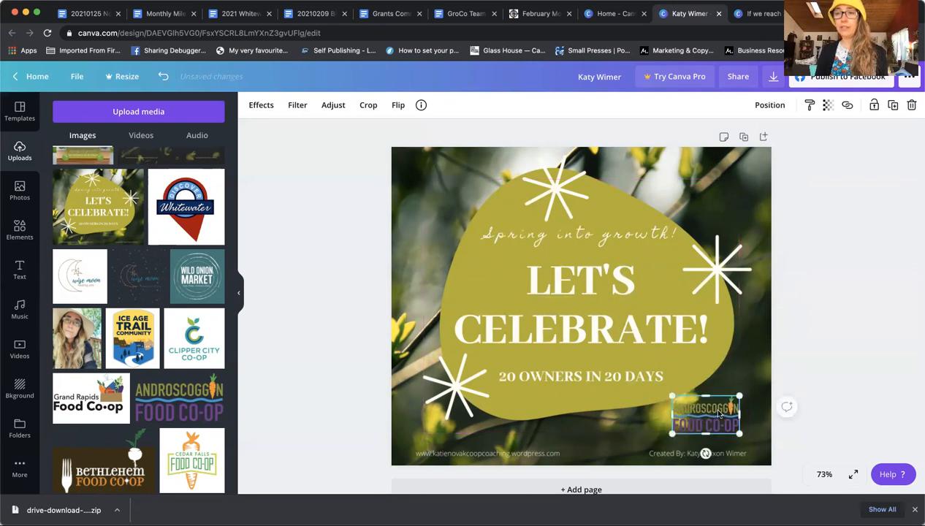
{"action": "left_click", "coordinate": [910, 104]}
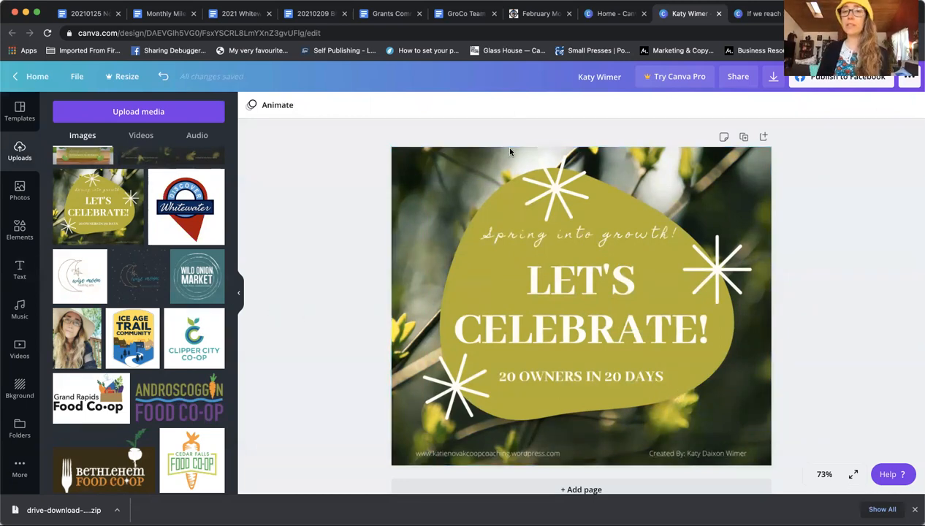
{"action": "scroll", "coordinate": [117, 252], "scroll_direction": "up", "scroll_amount": 5}
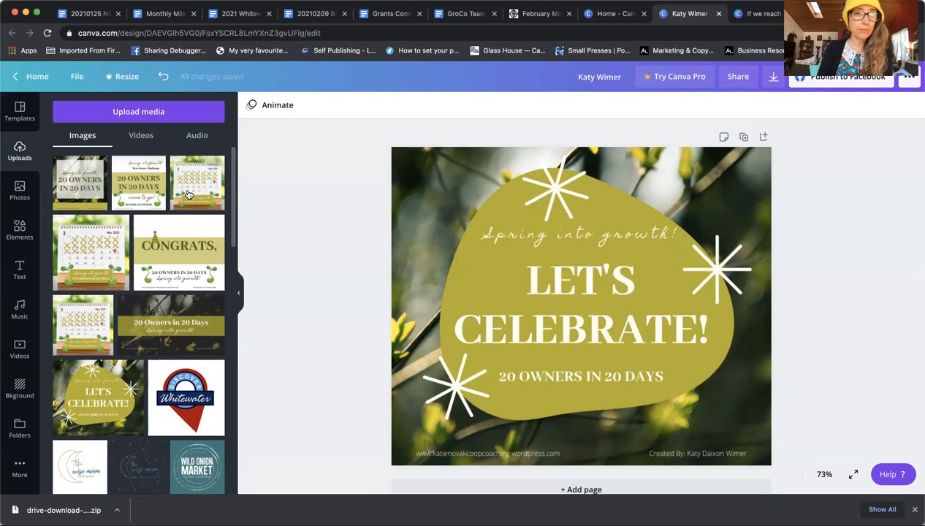
Step: Close the Let's Celebrate design and clear the Androscoggin logo, photo and text from the 20 Owners design
{"action": "left_click", "coordinate": [719, 15]}
{"action": "left_click", "coordinate": [682, 13]}
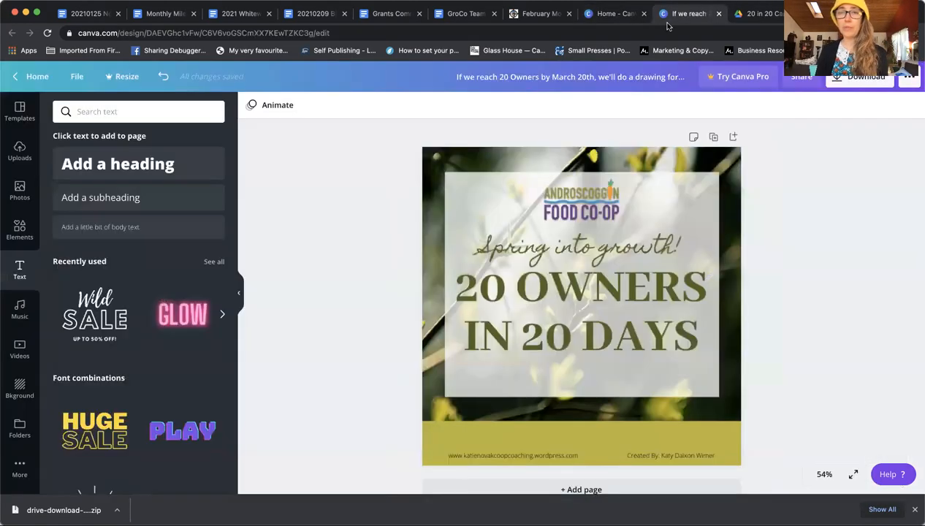
{"action": "left_click", "coordinate": [594, 196]}
{"action": "left_click", "coordinate": [912, 106]}
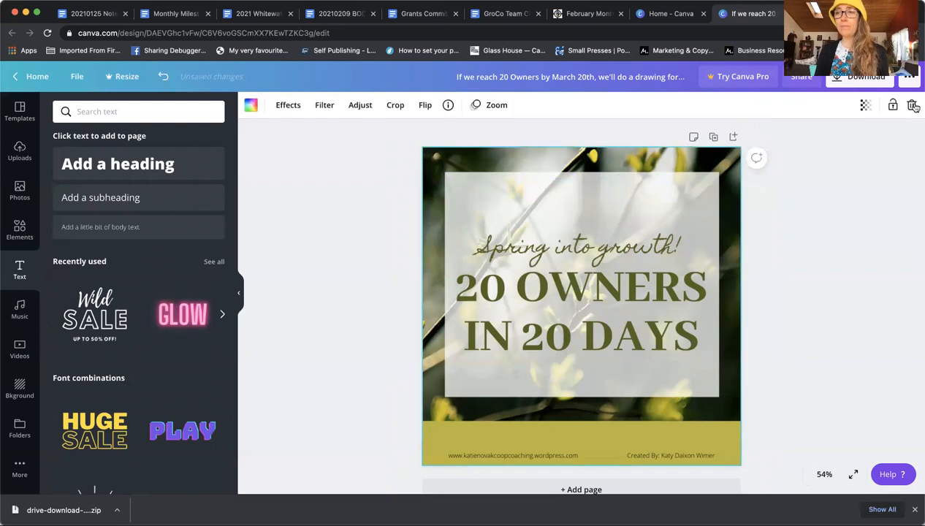
{"action": "left_click", "coordinate": [912, 106]}
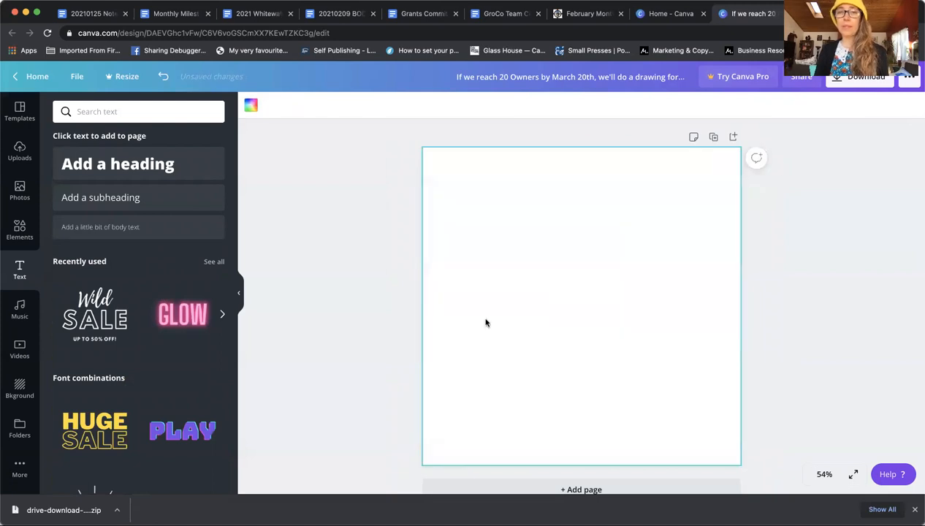
Step: Add the 20 Owners in 20 Days graphic, stretched corner to corner across the page
{"action": "left_click", "coordinate": [20, 150]}
{"action": "scroll", "coordinate": [146, 255], "scroll_direction": "up", "scroll_amount": 5}
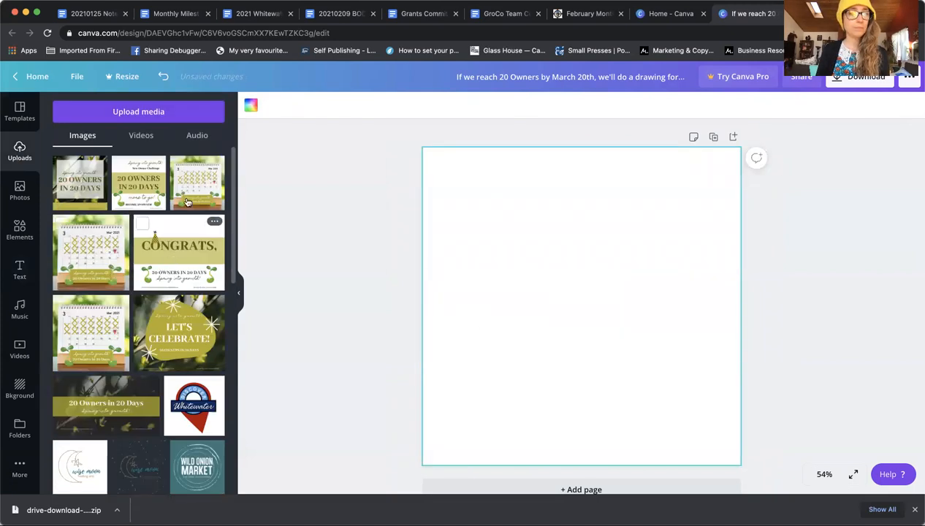
{"action": "left_click", "coordinate": [139, 189]}
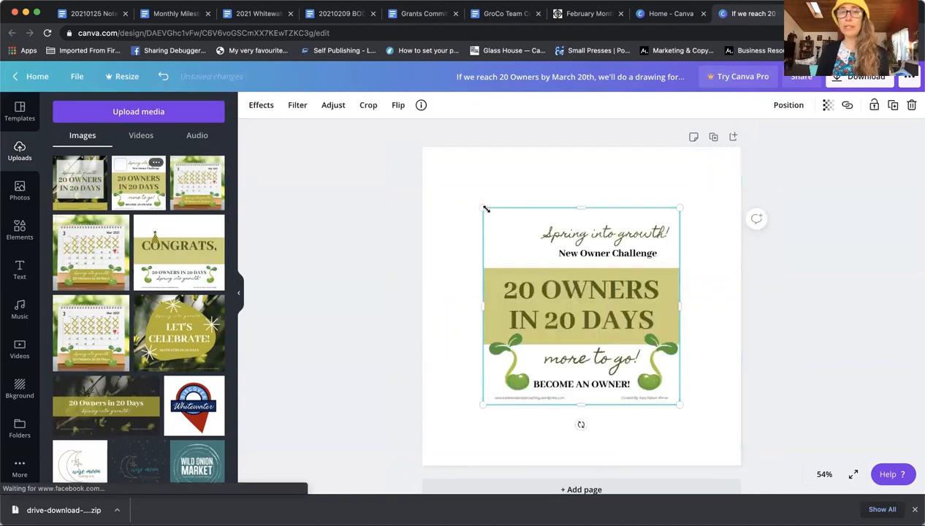
{"action": "left_click_drag", "start_coordinate": [475, 199], "coordinate": [412, 146]}
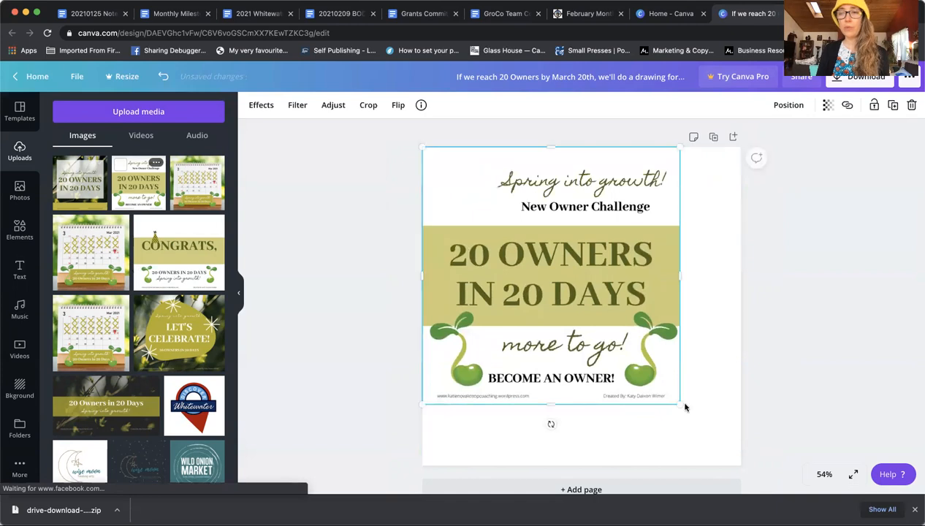
{"action": "left_click_drag", "start_coordinate": [678, 403], "coordinate": [741, 463]}
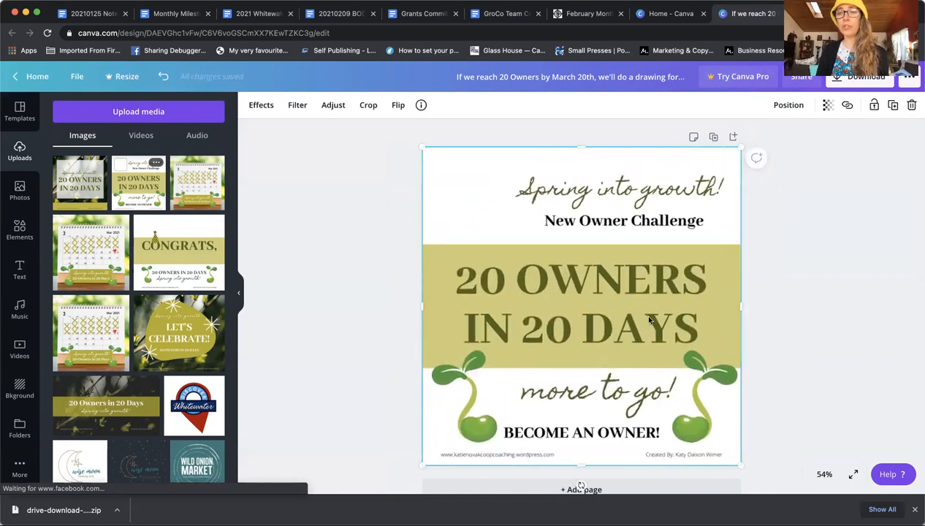
{"action": "left_click", "coordinate": [20, 270]}
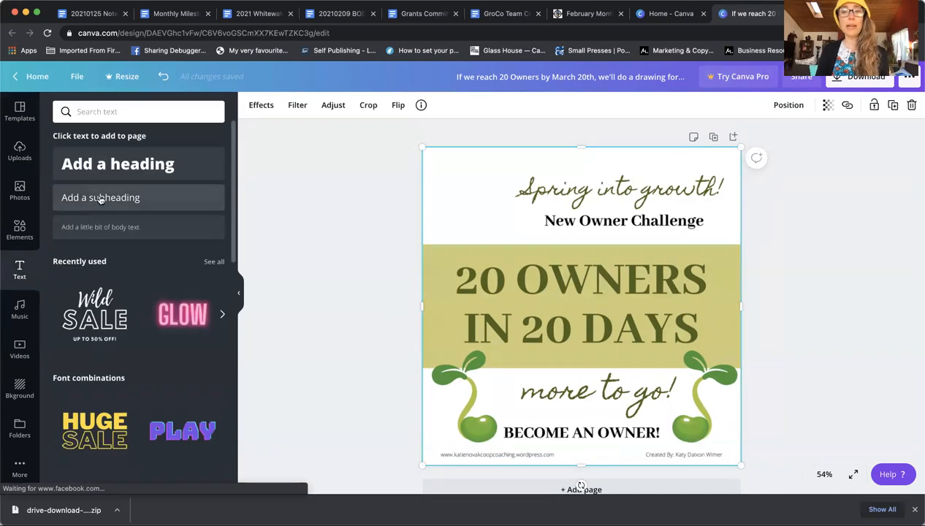
Step: Add a bold '17' subheading in Homemade Apple at size 68
{"action": "left_click", "coordinate": [101, 198]}
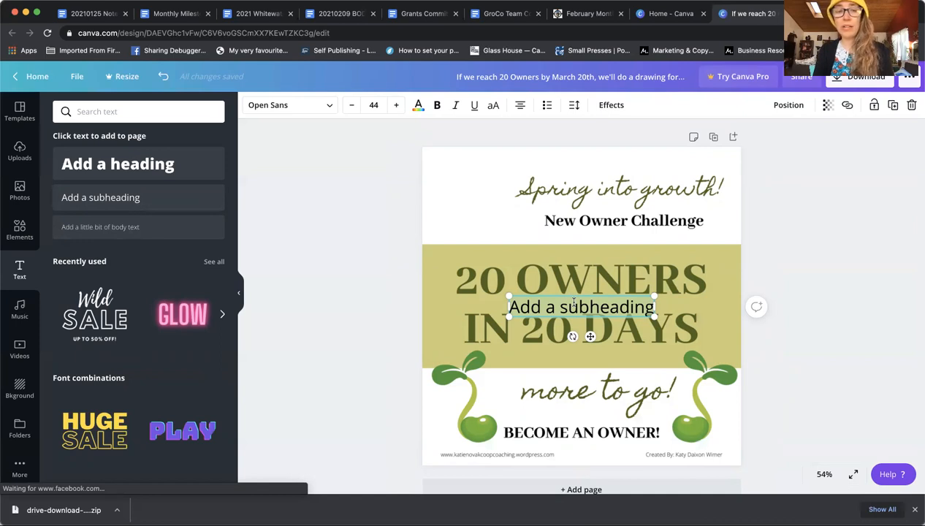
{"action": "type", "text": "17"}
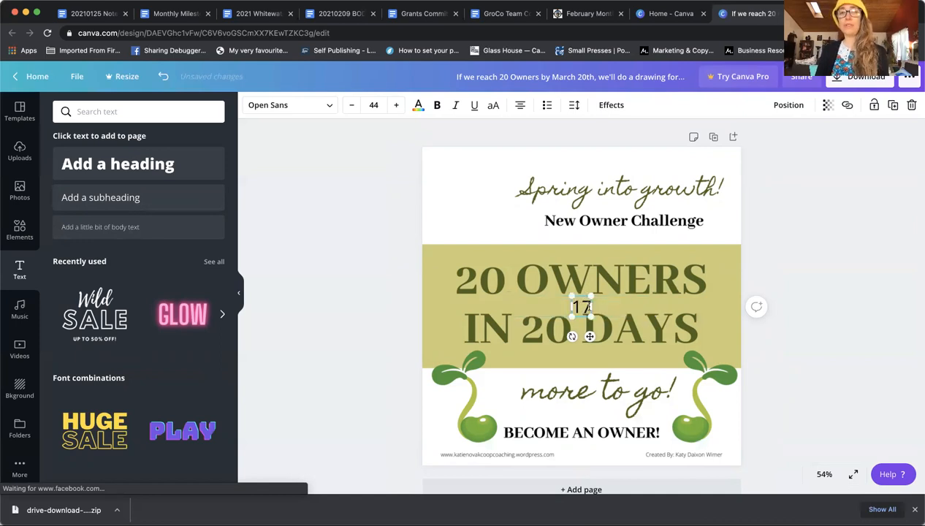
{"action": "left_click", "coordinate": [437, 105]}
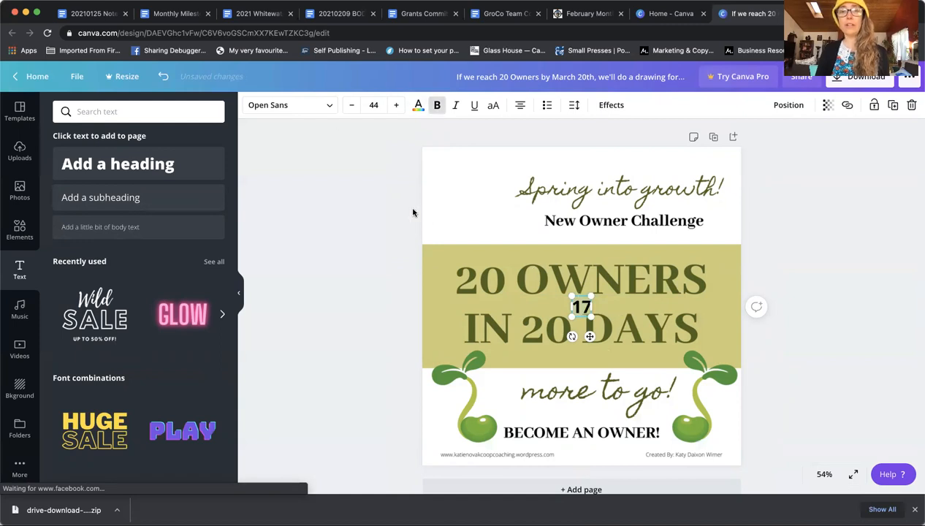
{"action": "left_click", "coordinate": [325, 108]}
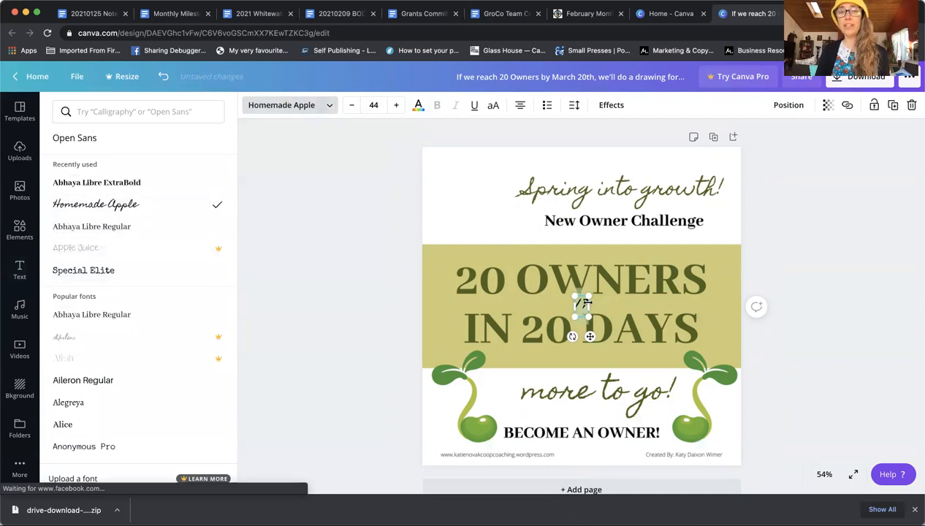
{"action": "left_click", "coordinate": [395, 105]}
{"action": "left_click", "coordinate": [396, 105]}
{"action": "left_click", "coordinate": [395, 105]}
{"action": "left_click", "coordinate": [395, 105]}
{"action": "left_click", "coordinate": [395, 105]}
{"action": "left_click", "coordinate": [395, 105]}
{"action": "left_click", "coordinate": [396, 105]}
{"action": "left_click", "coordinate": [395, 105]}
Step: Colour the 17 dark green and place it just before 'more to go!'
{"action": "left_click", "coordinate": [418, 105]}
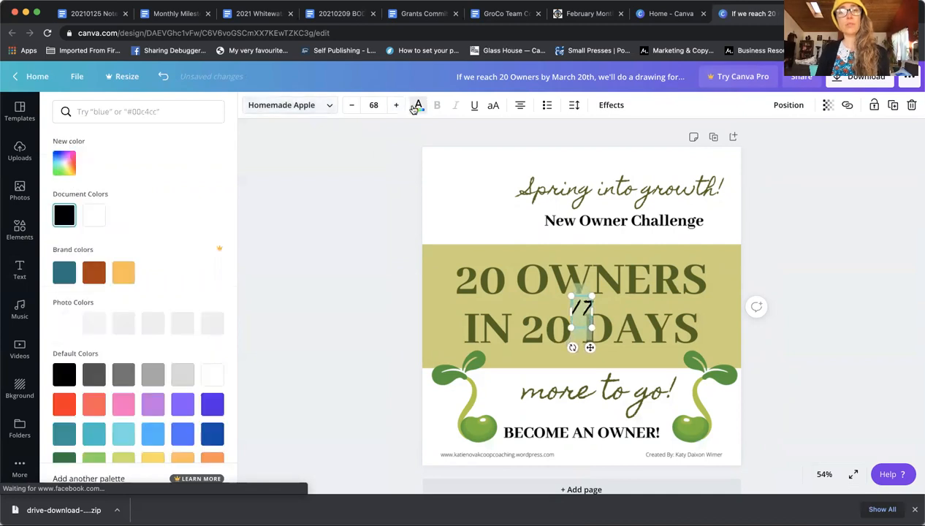
{"action": "left_click", "coordinate": [152, 322]}
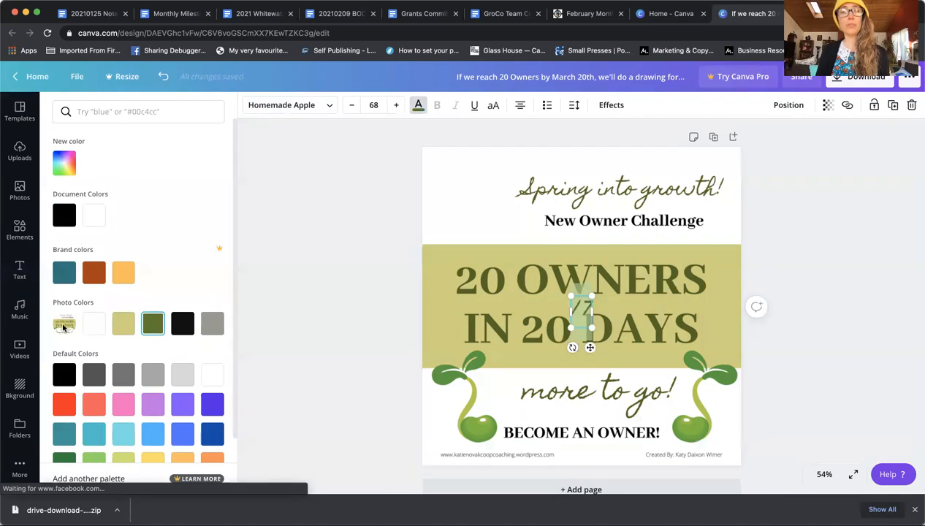
{"action": "left_click_drag", "start_coordinate": [581, 292], "coordinate": [506, 377]}
{"action": "left_click", "coordinate": [871, 363]}
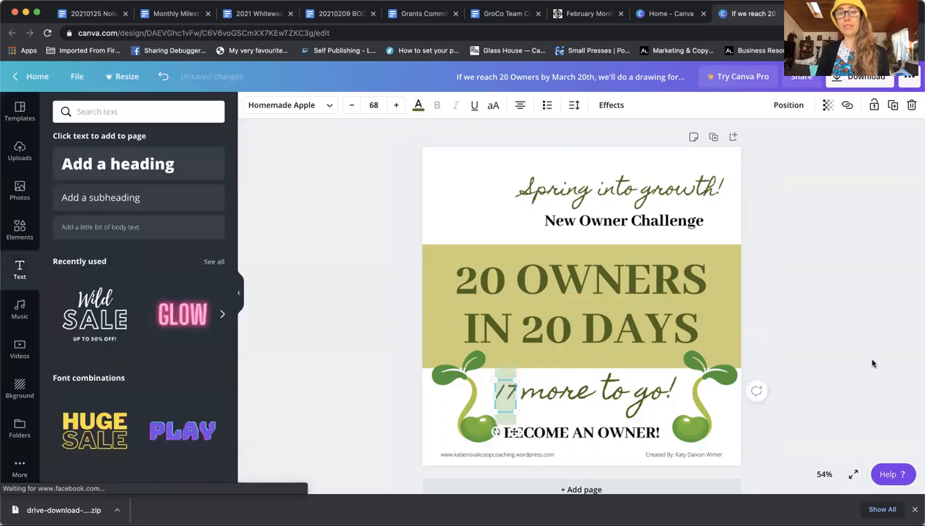
{"action": "left_click", "coordinate": [905, 343]}
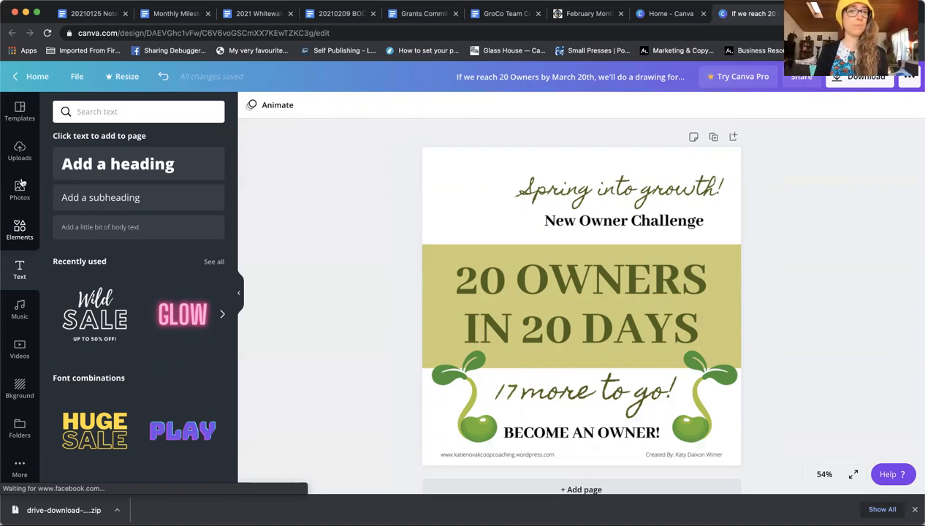
Step: Add the Cedar Falls Food Co-op logo, shrunk and placed top-left beside 'New Owner Challenge'
{"action": "left_click", "coordinate": [20, 148]}
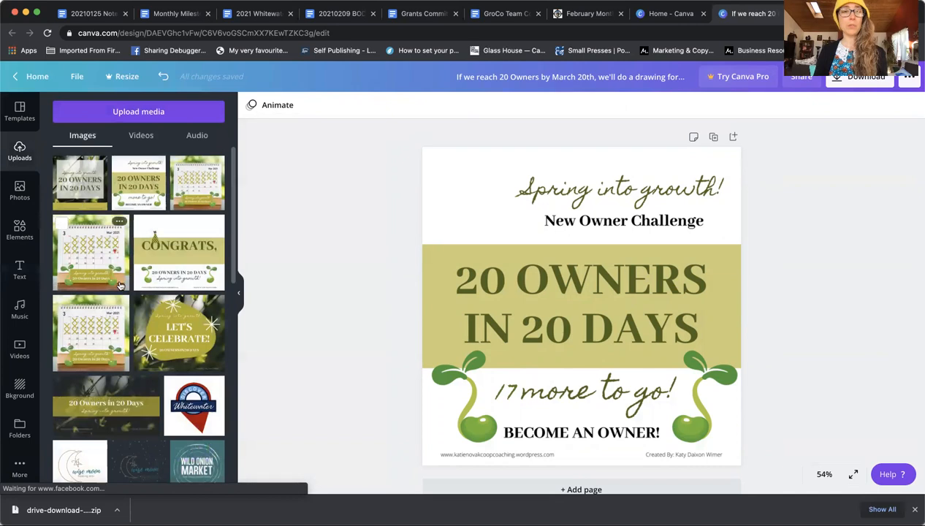
{"action": "scroll", "coordinate": [119, 283], "scroll_direction": "down", "scroll_amount": 10}
{"action": "scroll", "coordinate": [120, 285], "scroll_direction": "down", "scroll_amount": 3}
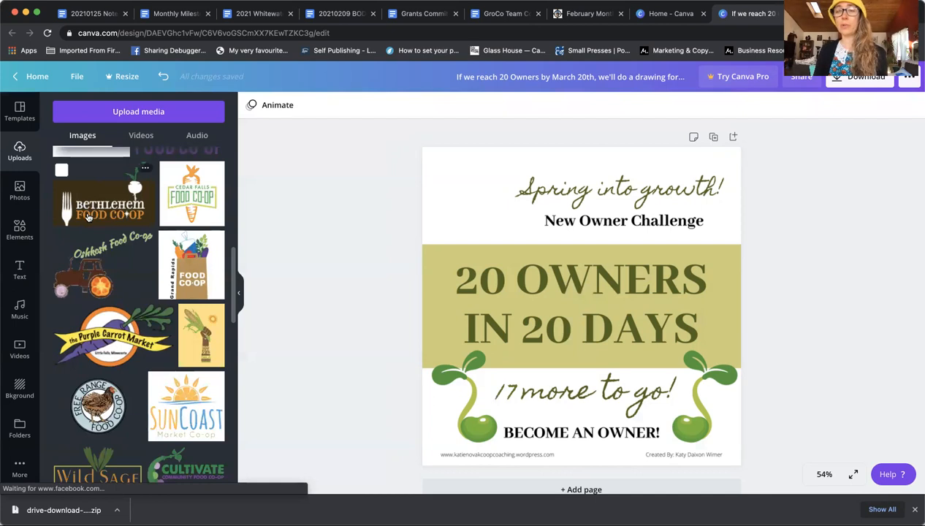
{"action": "left_click", "coordinate": [195, 196]}
{"action": "left_click_drag", "start_coordinate": [663, 226], "coordinate": [564, 311]}
{"action": "left_click_drag", "start_coordinate": [522, 348], "coordinate": [486, 207]}
{"action": "left_click", "coordinate": [864, 210]}
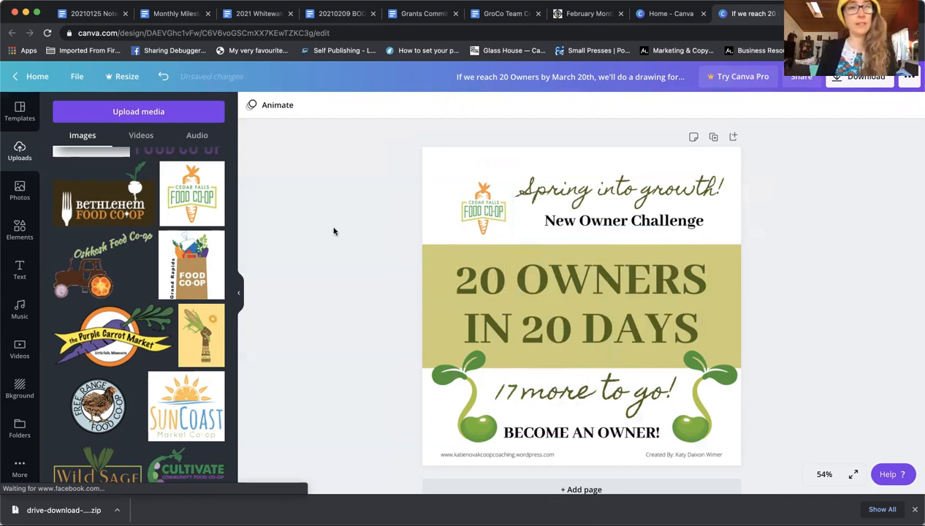
Step: Delete the Cedar Falls logo and the '17' text
{"action": "scroll", "coordinate": [149, 225], "scroll_direction": "up", "scroll_amount": 5}
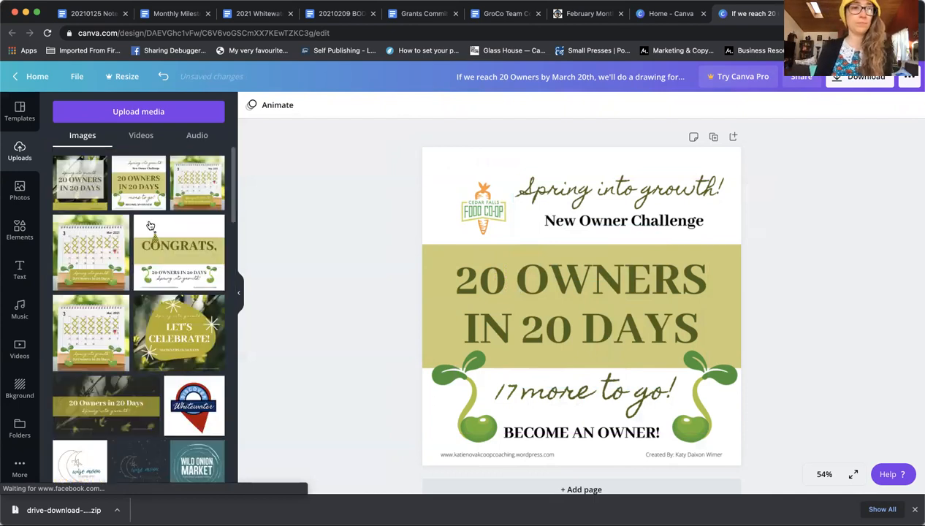
{"action": "left_click", "coordinate": [480, 213]}
{"action": "left_click", "coordinate": [911, 105]}
{"action": "left_click", "coordinate": [504, 389]}
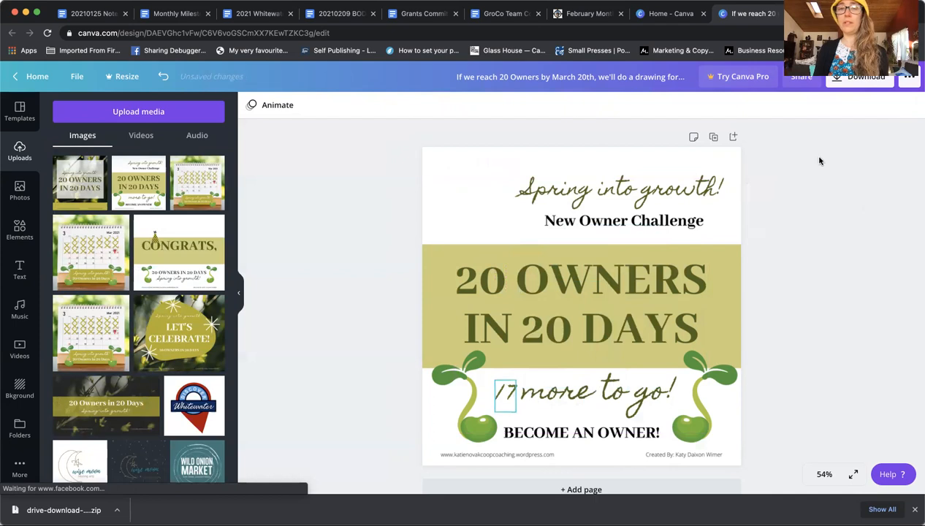
{"action": "left_click", "coordinate": [910, 105]}
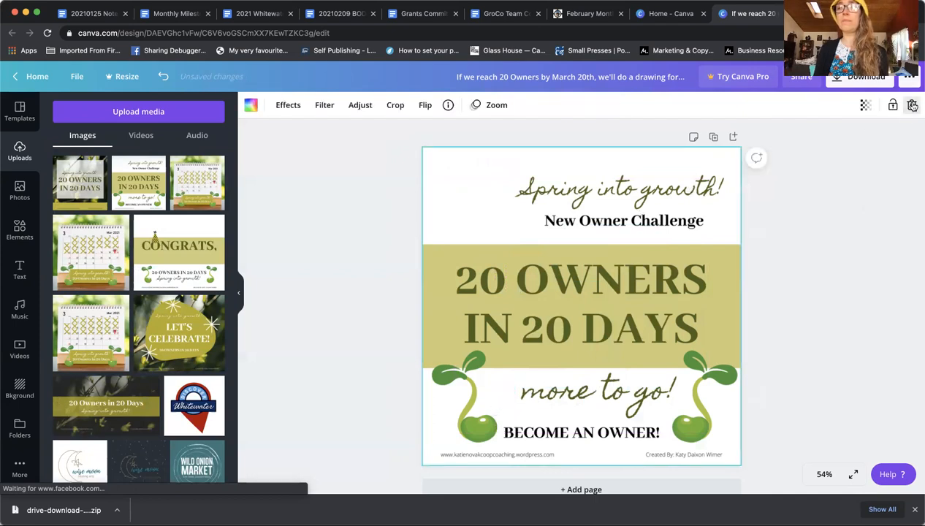
Step: Swap the old graphic for the March 2021 calendar image stretched across the full 1080×1080 page
{"action": "left_click", "coordinate": [911, 105]}
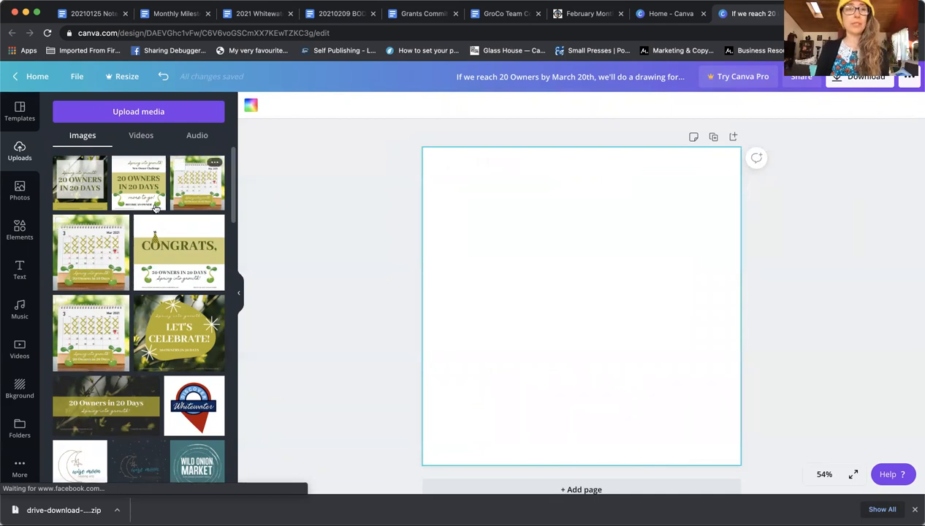
{"action": "left_click", "coordinate": [84, 257]}
{"action": "left_click_drag", "start_coordinate": [483, 228], "coordinate": [453, 199]}
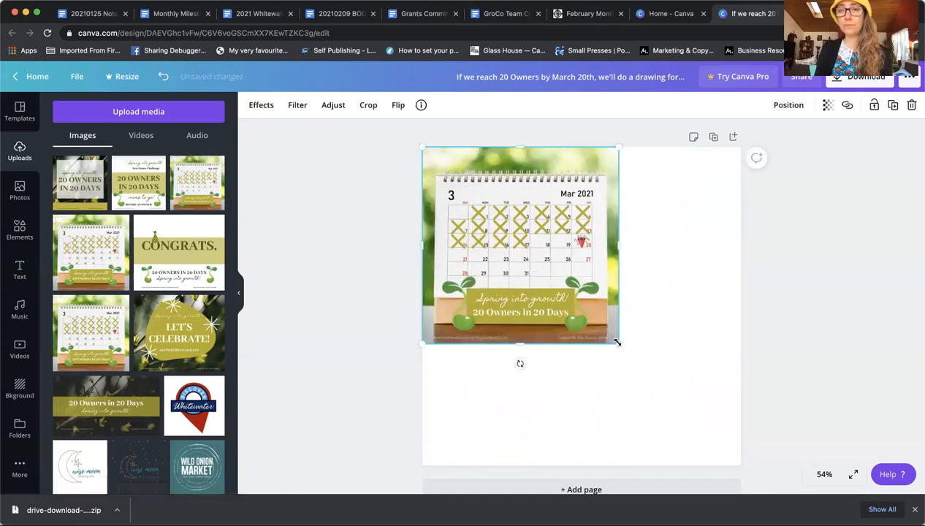
{"action": "left_click_drag", "start_coordinate": [681, 391], "coordinate": [745, 459]}
{"action": "left_click", "coordinate": [818, 310]}
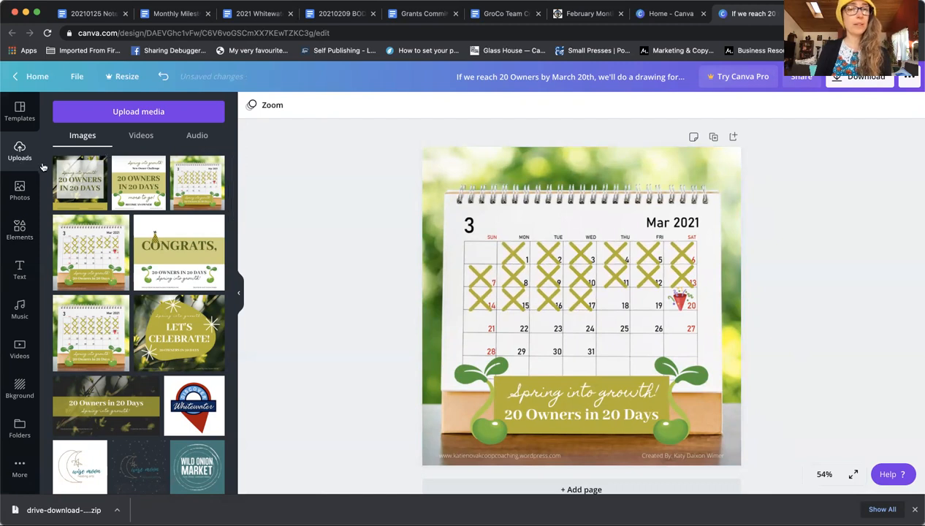
Step: Add the Free Range Food Co-op logo, shrunk onto the calendar's spiral header
{"action": "left_click", "coordinate": [141, 136]}
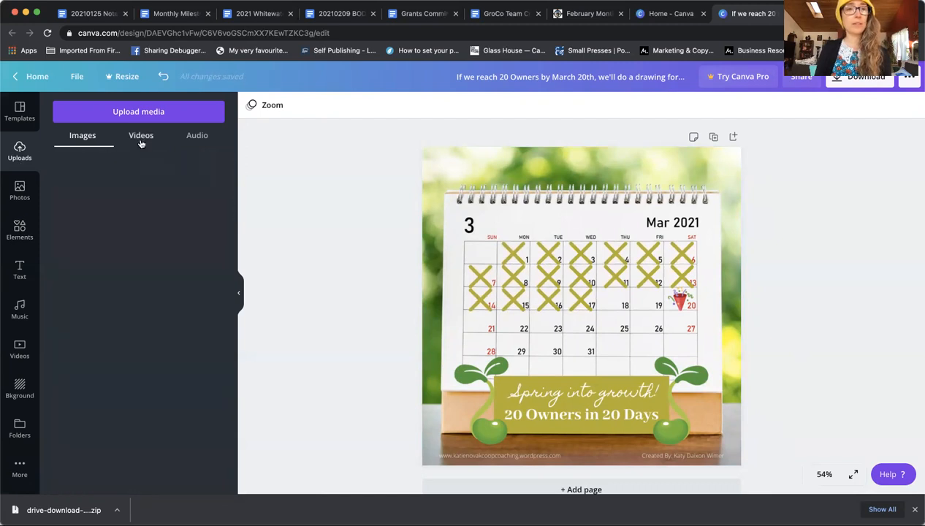
{"action": "left_click", "coordinate": [83, 136]}
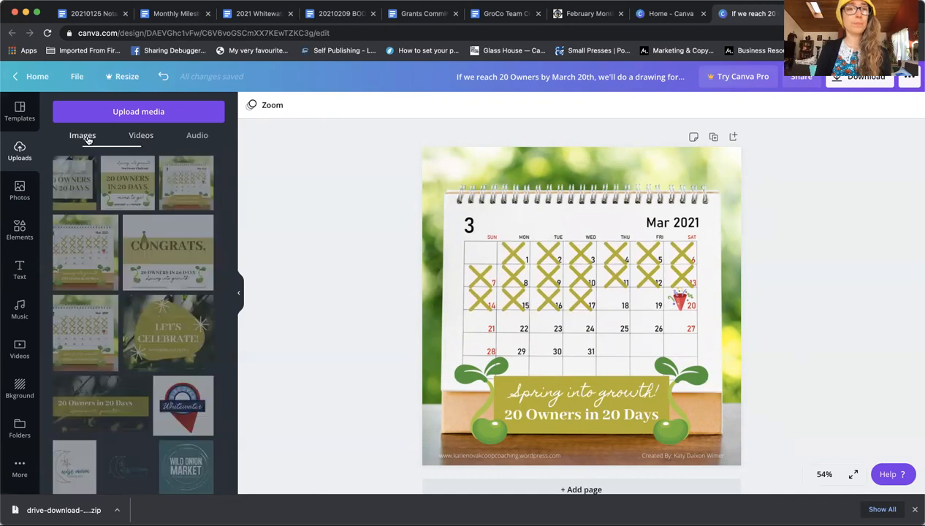
{"action": "scroll", "coordinate": [133, 265], "scroll_direction": "down", "scroll_amount": 10}
{"action": "scroll", "coordinate": [133, 265], "scroll_direction": "down", "scroll_amount": 2}
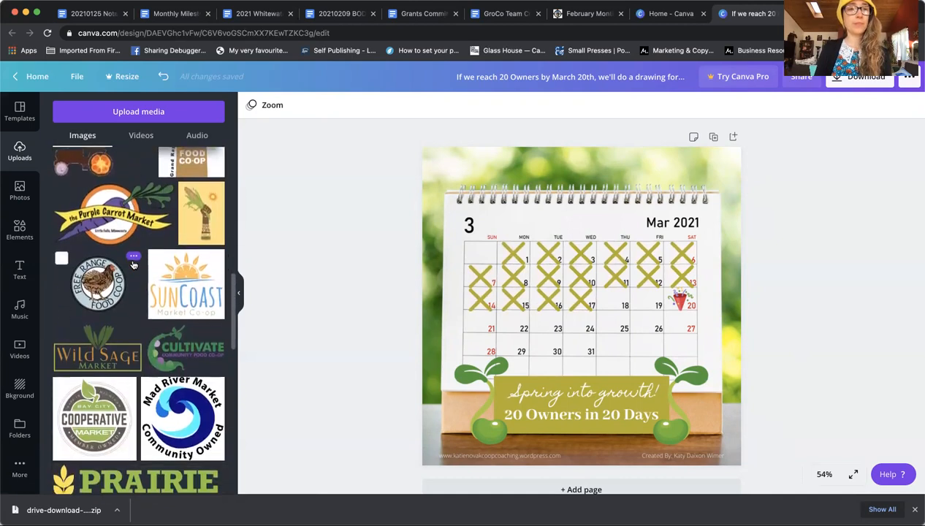
{"action": "left_click", "coordinate": [117, 287]}
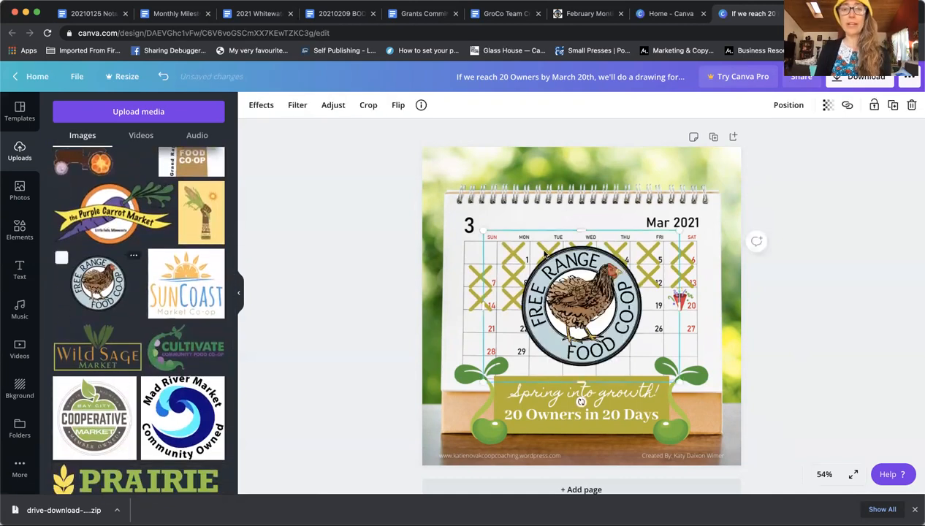
{"action": "left_click_drag", "start_coordinate": [678, 230], "coordinate": [618, 278]}
{"action": "left_click_drag", "start_coordinate": [572, 298], "coordinate": [599, 190]}
Step: Fine-tune the logo's size and position, trying it lower before returning it to the header
{"action": "left_click_drag", "start_coordinate": [566, 222], "coordinate": [585, 204]}
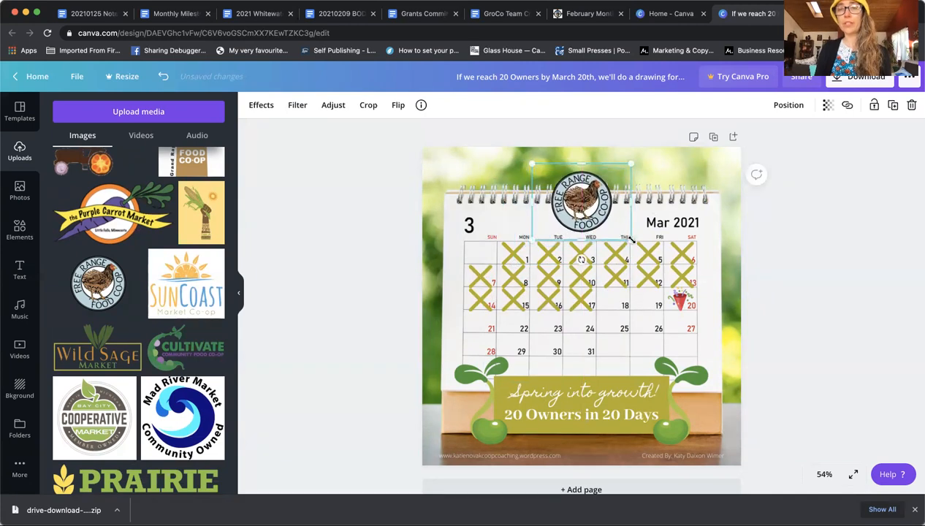
{"action": "left_click_drag", "start_coordinate": [629, 240], "coordinate": [620, 230]}
{"action": "left_click_drag", "start_coordinate": [577, 203], "coordinate": [583, 208]}
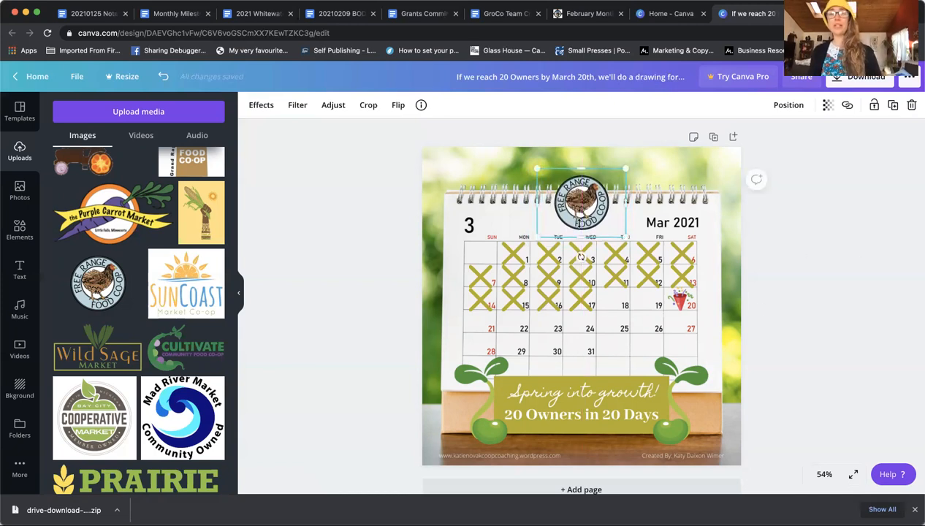
{"action": "left_click_drag", "start_coordinate": [582, 206], "coordinate": [579, 352]}
{"action": "left_click_drag", "start_coordinate": [614, 315], "coordinate": [626, 305]}
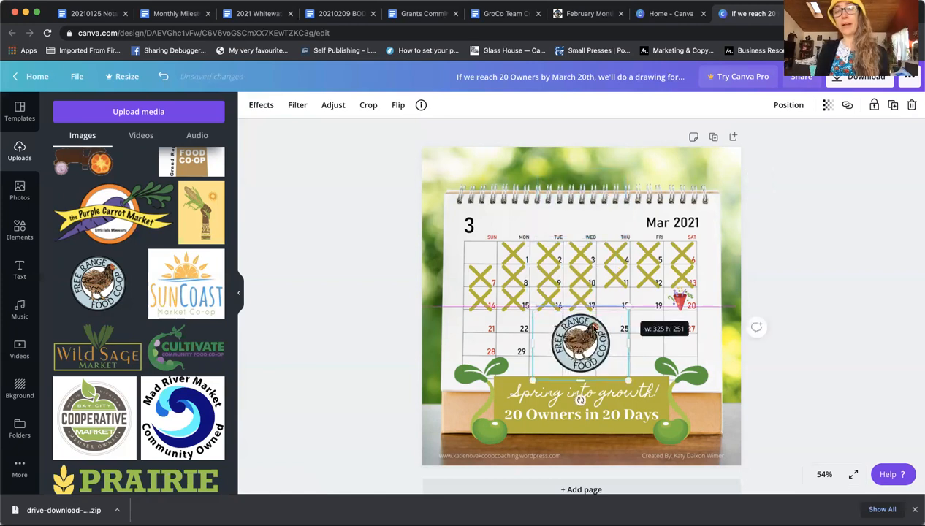
{"action": "left_click_drag", "start_coordinate": [577, 339], "coordinate": [584, 194]}
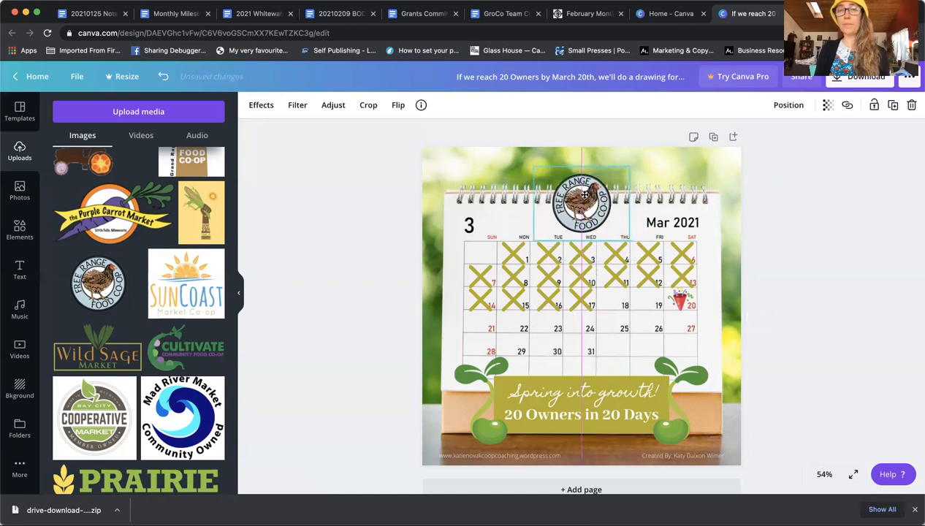
{"action": "left_click", "coordinate": [784, 315]}
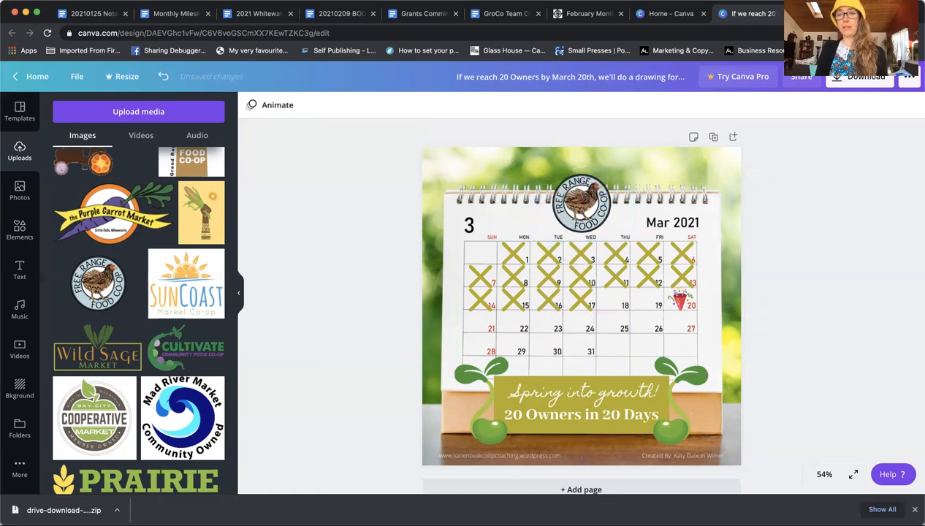
Step: Delete the Free Range logo and leave the calendar design
{"action": "left_click", "coordinate": [588, 202]}
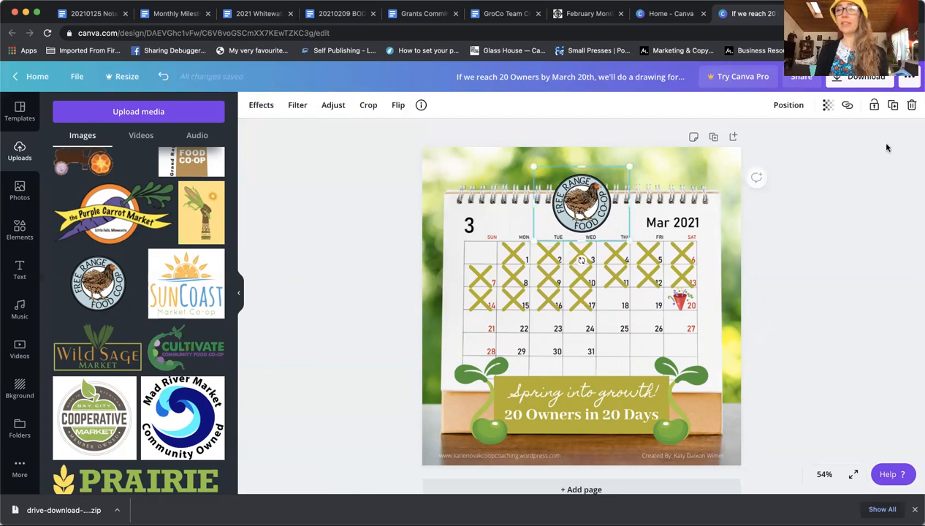
{"action": "left_click", "coordinate": [912, 105]}
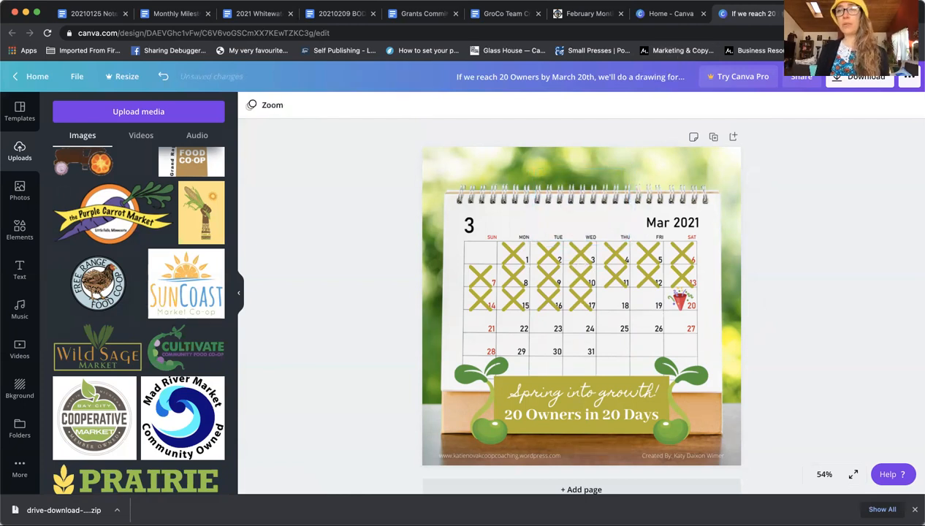
{"action": "left_click", "coordinate": [493, 200]}
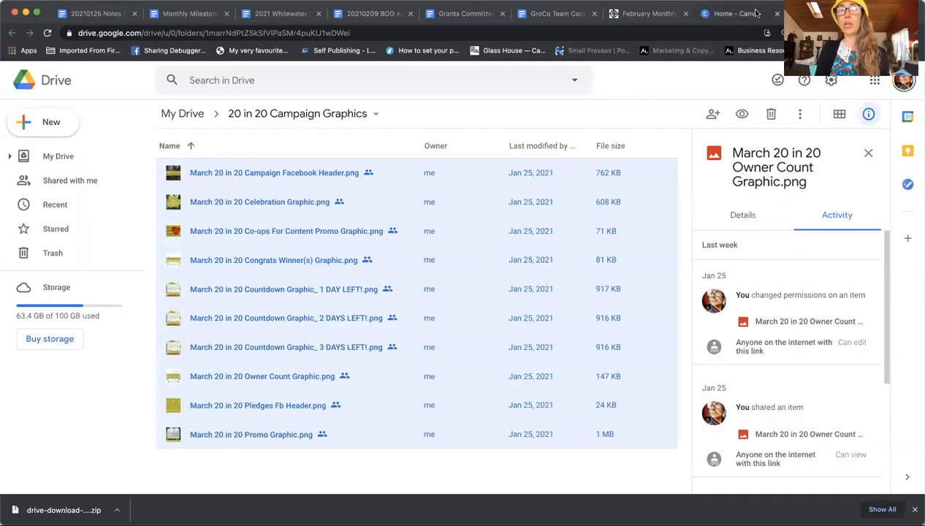
Step: Return to Canva Home and browse the social media design types
{"action": "left_click", "coordinate": [755, 13]}
{"action": "scroll", "coordinate": [786, 268], "scroll_direction": "down", "scroll_amount": 3}
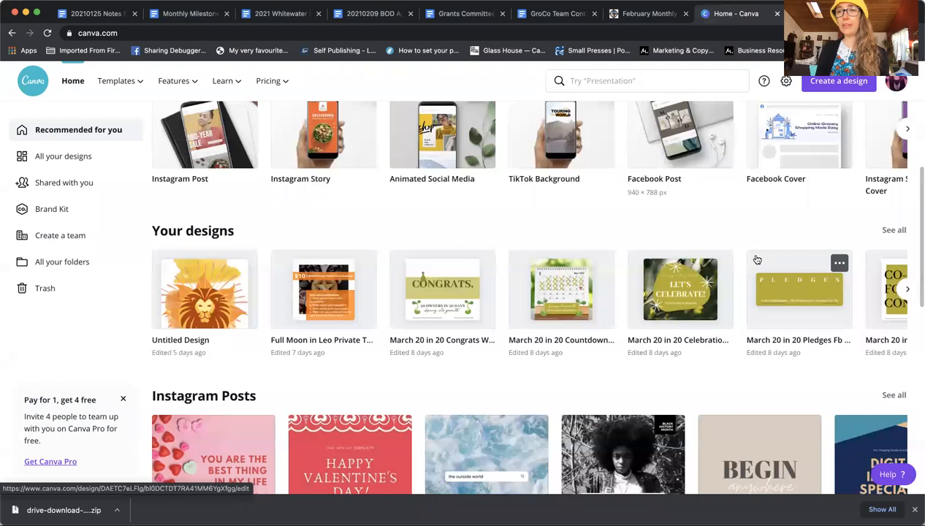
{"action": "scroll", "coordinate": [757, 259], "scroll_direction": "up", "scroll_amount": 2}
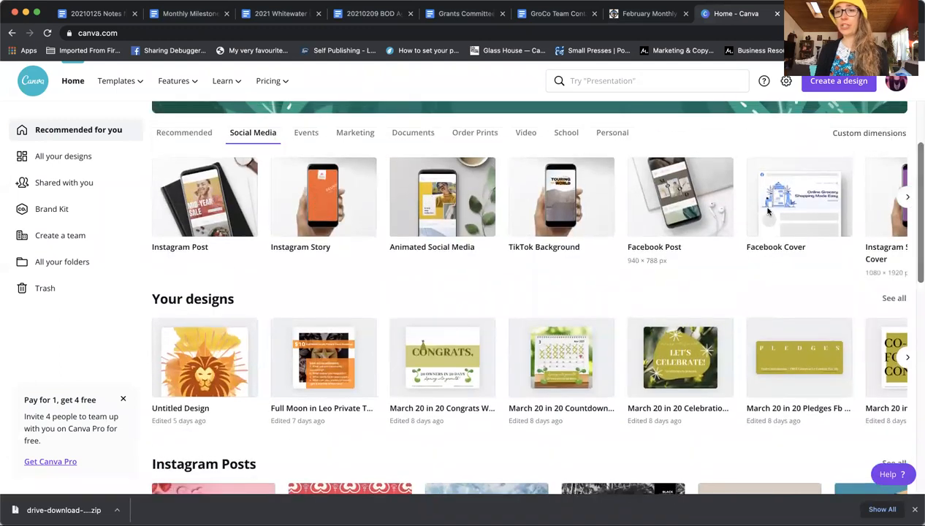
{"action": "scroll", "coordinate": [569, 261], "scroll_direction": "up", "scroll_amount": 1}
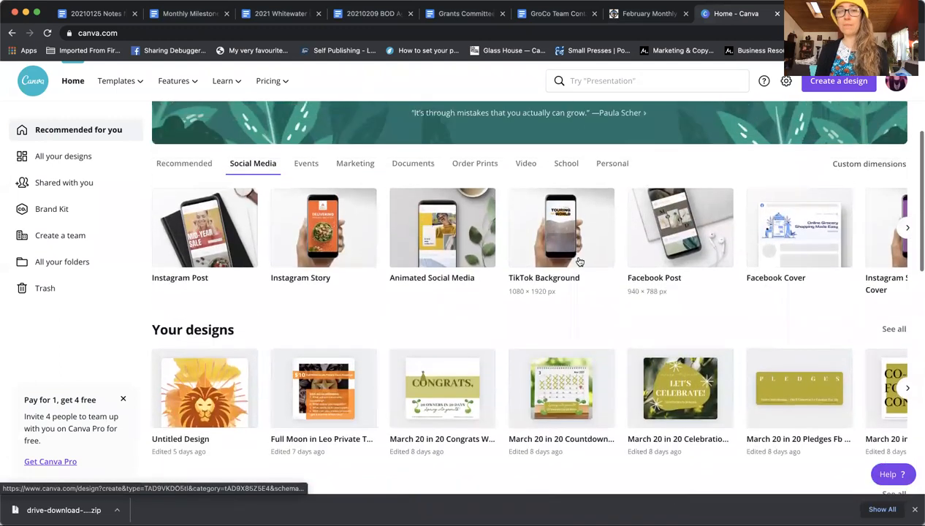
{"action": "left_click", "coordinate": [907, 228]}
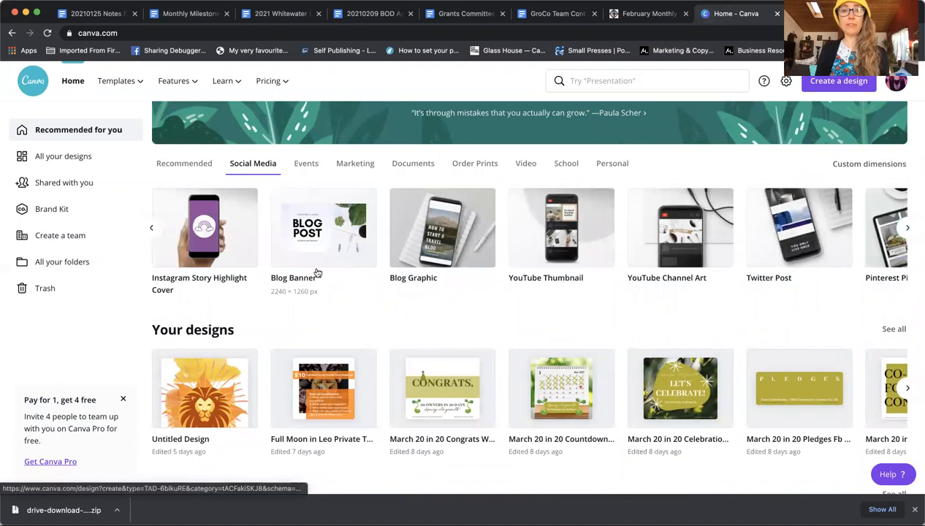
{"action": "left_click", "coordinate": [909, 227]}
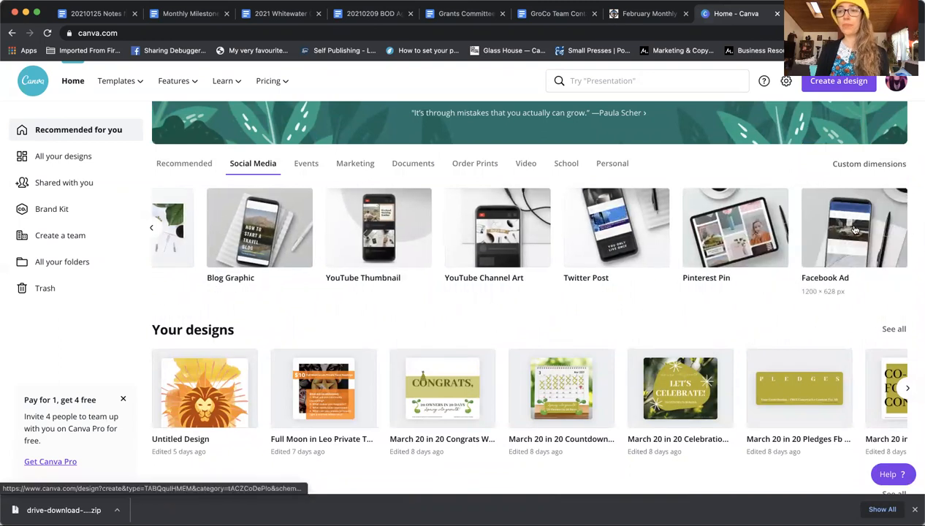
Step: Search 'facebook header' templates, then create a blank 1920 × 1080 Facebook Event Cover
{"action": "left_click", "coordinate": [597, 81]}
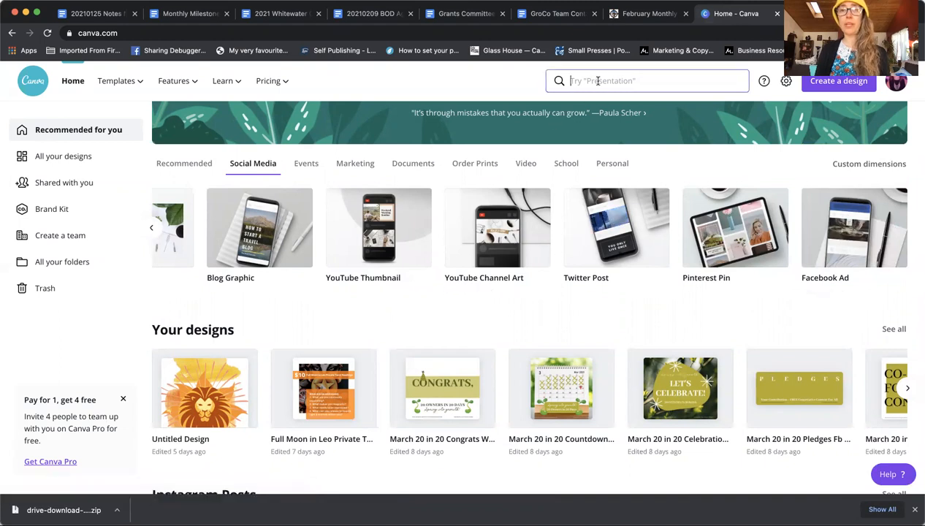
{"action": "type", "text": "fac"}
{"action": "type", "text": "k"}
{"action": "key", "text": "BackSpace"}
{"action": "key", "text": "BackSpace"}
{"action": "type", "text": "cebook header"}
{"action": "key", "text": "Return"}
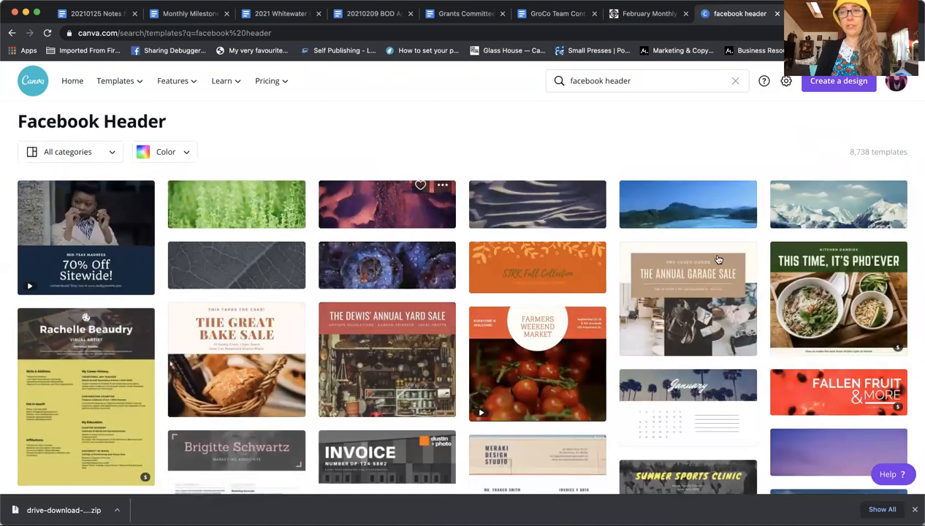
{"action": "scroll", "coordinate": [799, 285], "scroll_direction": "down", "scroll_amount": 4}
{"action": "scroll", "coordinate": [619, 102], "scroll_direction": "up", "scroll_amount": 4}
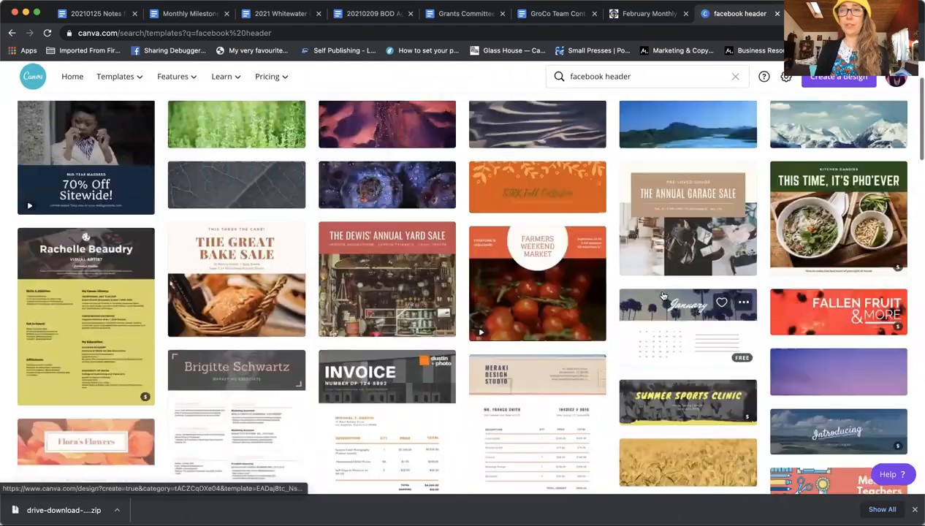
{"action": "left_click", "coordinate": [598, 81]}
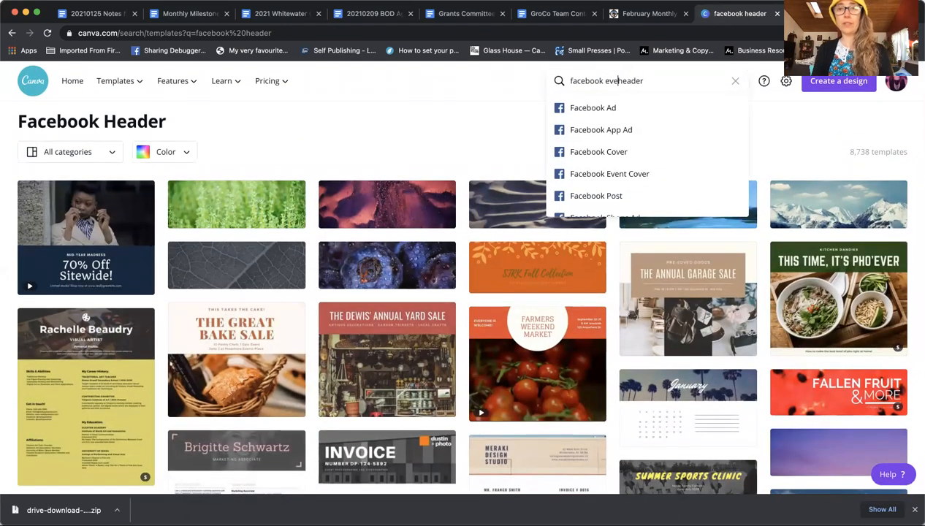
{"action": "left_click", "coordinate": [593, 110]}
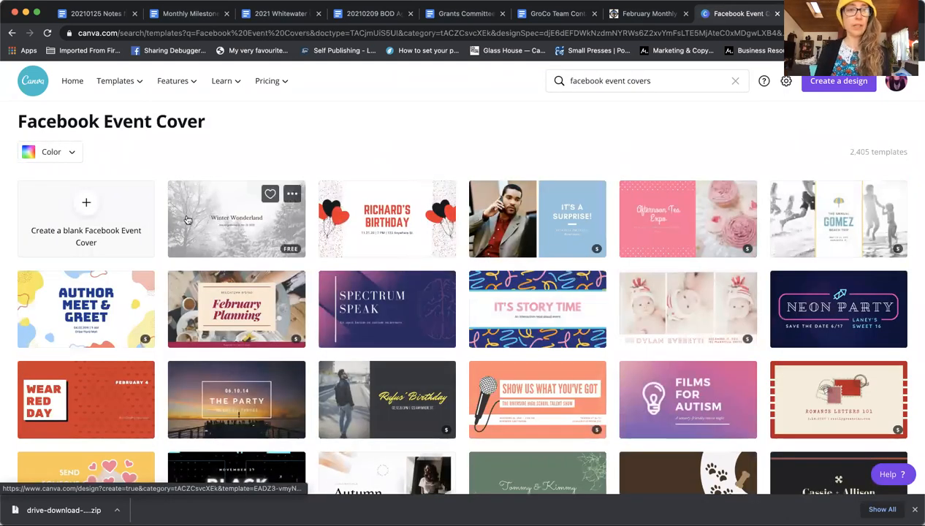
{"action": "left_click", "coordinate": [84, 208]}
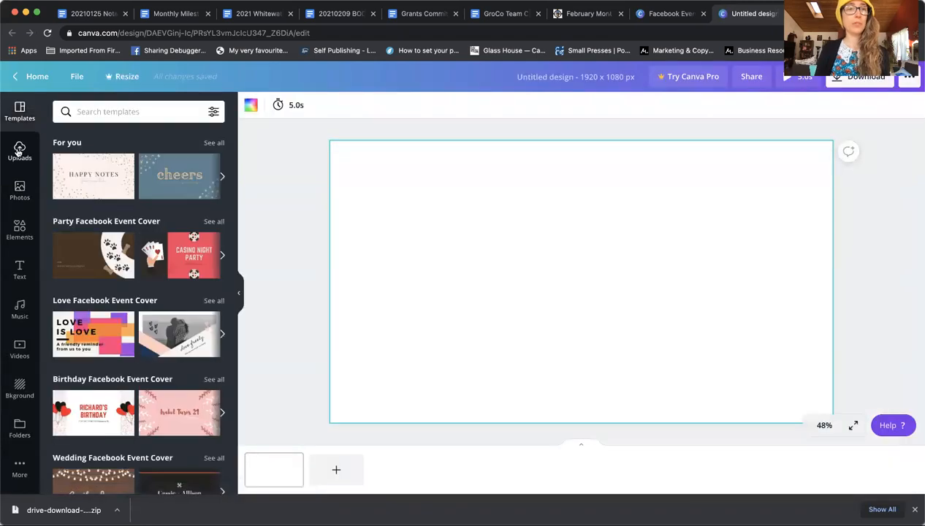
Step: Add the dark '20 Owners in 20 Days — Spring into growth!' banner, stretched to fill the cover
{"action": "left_click", "coordinate": [18, 150]}
{"action": "left_click", "coordinate": [172, 329]}
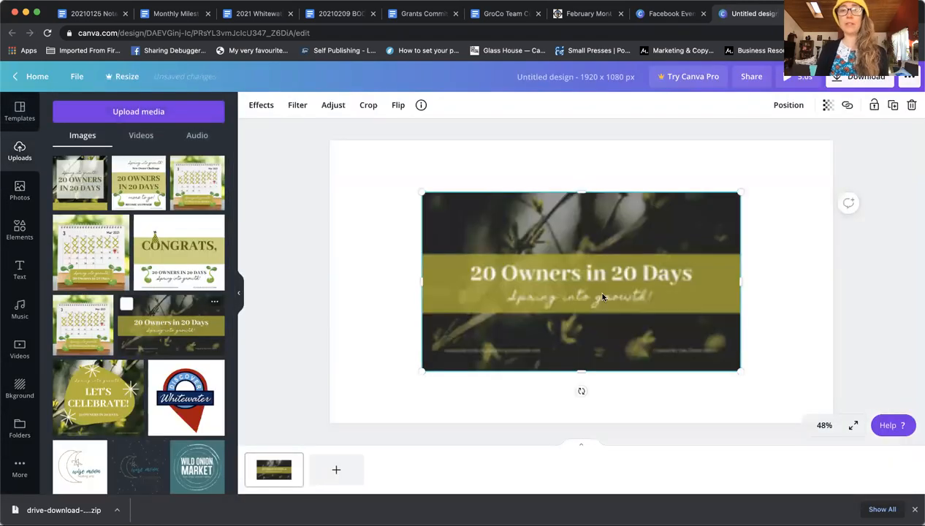
{"action": "left_click_drag", "start_coordinate": [610, 264], "coordinate": [519, 221]}
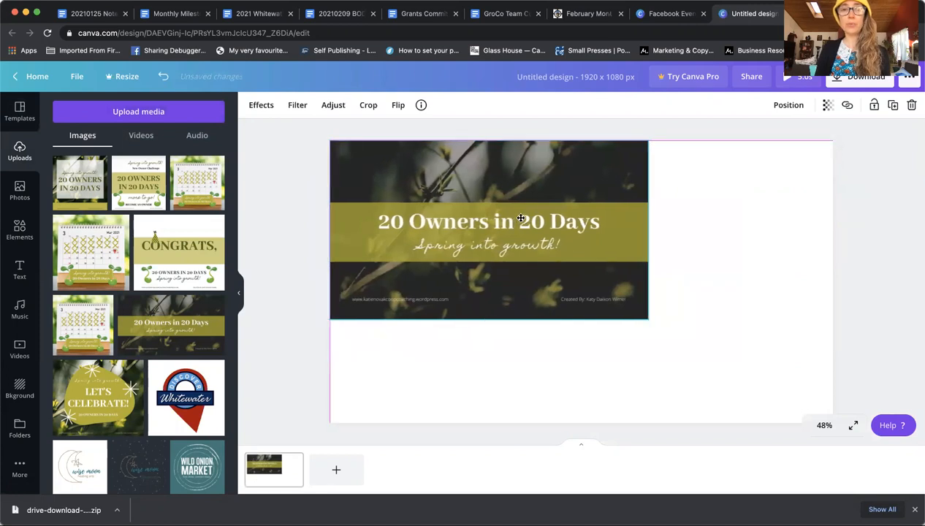
{"action": "left_click_drag", "start_coordinate": [647, 319], "coordinate": [840, 410]}
{"action": "left_click", "coordinate": [867, 327]}
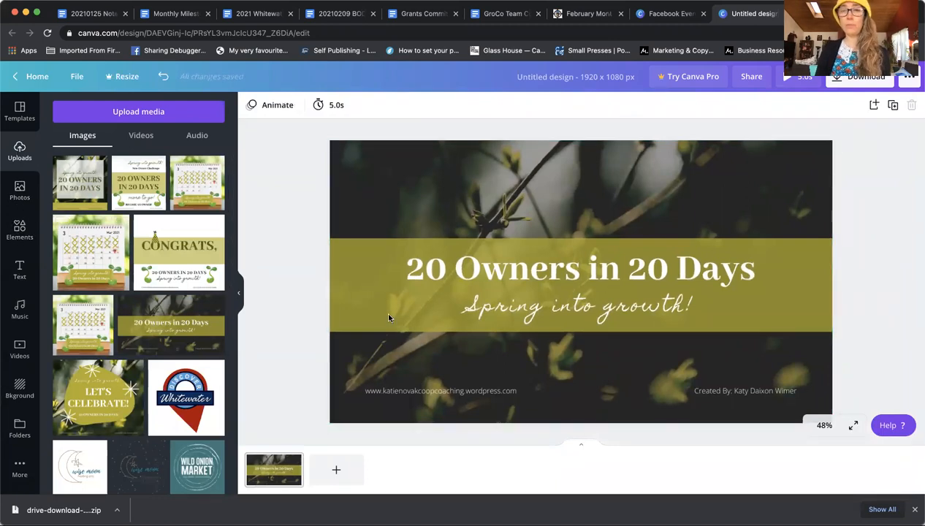
{"action": "left_click", "coordinate": [20, 230]}
{"action": "left_click", "coordinate": [19, 151]}
{"action": "scroll", "coordinate": [182, 322], "scroll_direction": "down", "scroll_amount": 15}
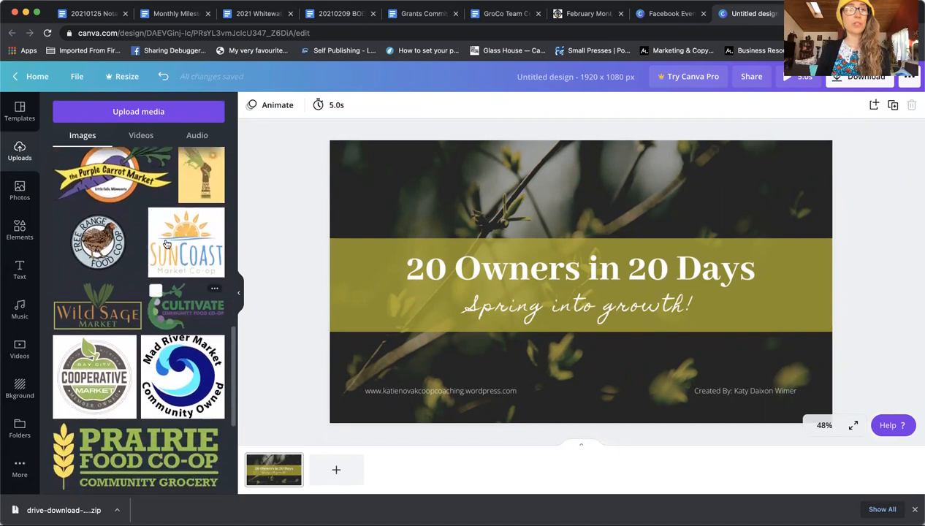
Step: Try a shrunken Wild Sage logo at the bottom-right, then settle it at top centre
{"action": "left_click", "coordinate": [124, 307]}
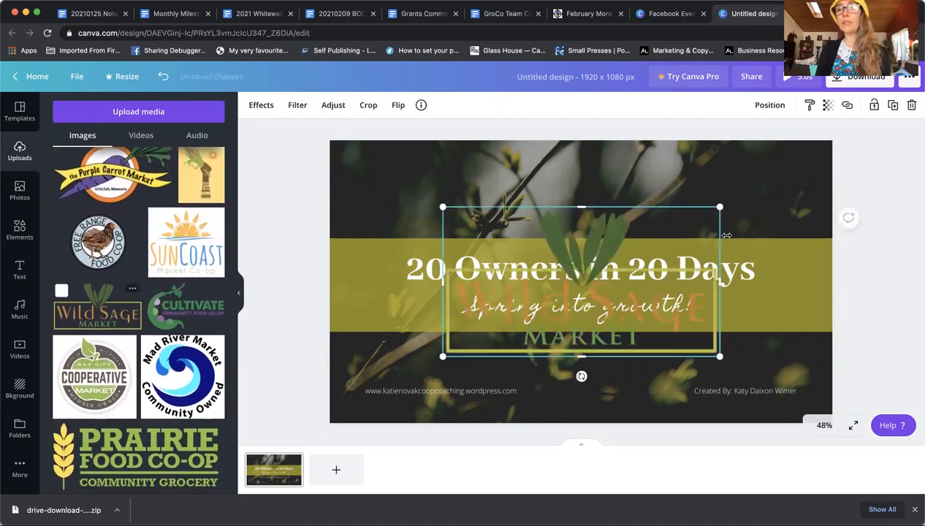
{"action": "left_click_drag", "start_coordinate": [718, 207], "coordinate": [542, 302]}
{"action": "left_click_drag", "start_coordinate": [492, 332], "coordinate": [585, 206]}
{"action": "left_click", "coordinate": [911, 219]}
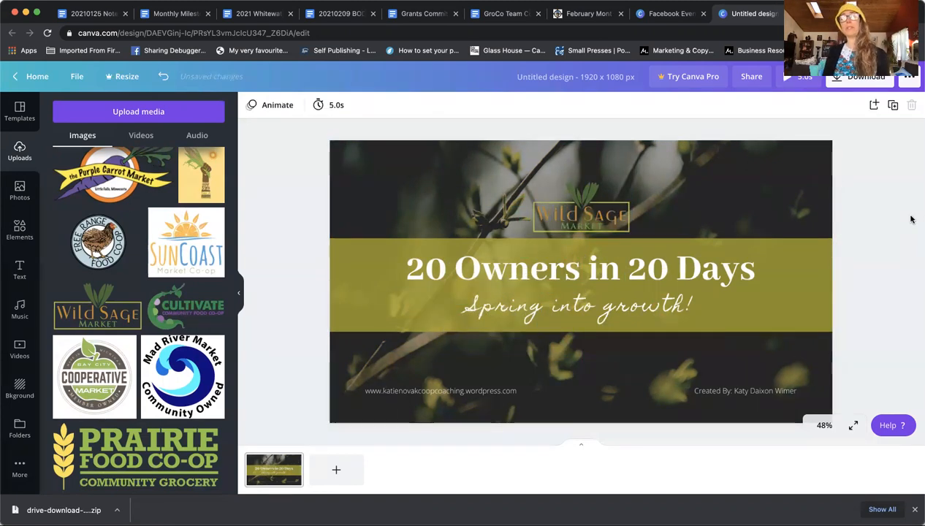
{"action": "left_click_drag", "start_coordinate": [564, 220], "coordinate": [738, 354]}
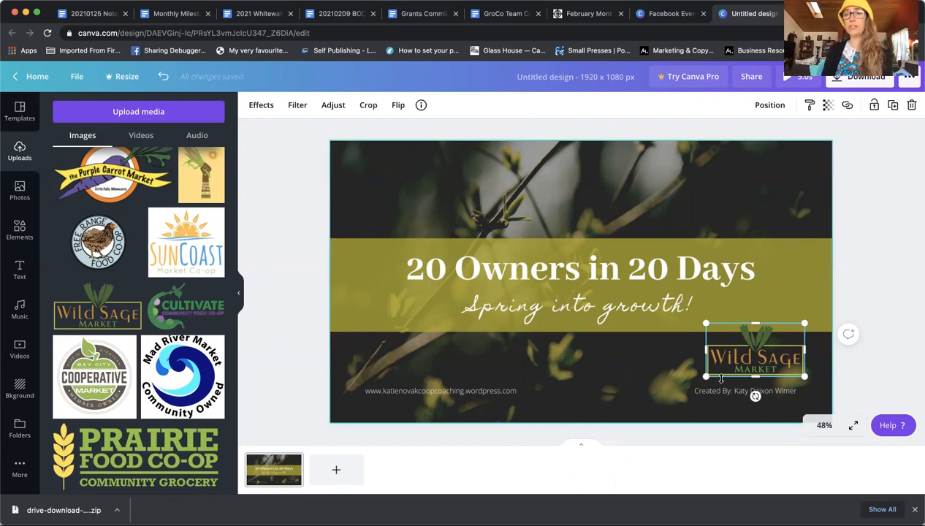
{"action": "left_click_drag", "start_coordinate": [746, 367], "coordinate": [572, 213]}
{"action": "left_click", "coordinate": [918, 240]}
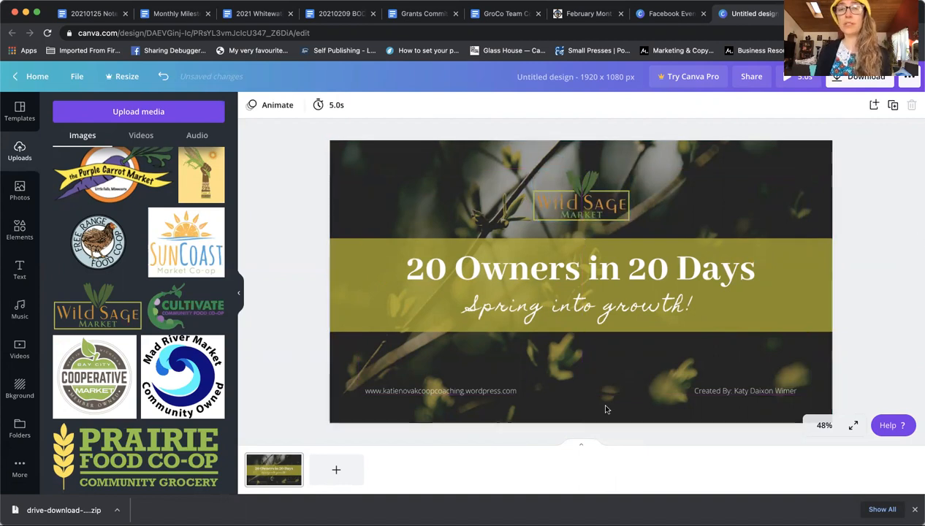
Step: Delete the Wild Sage logo and the banner image, leaving a blank cover
{"action": "left_click", "coordinate": [588, 207]}
{"action": "left_click", "coordinate": [911, 106]}
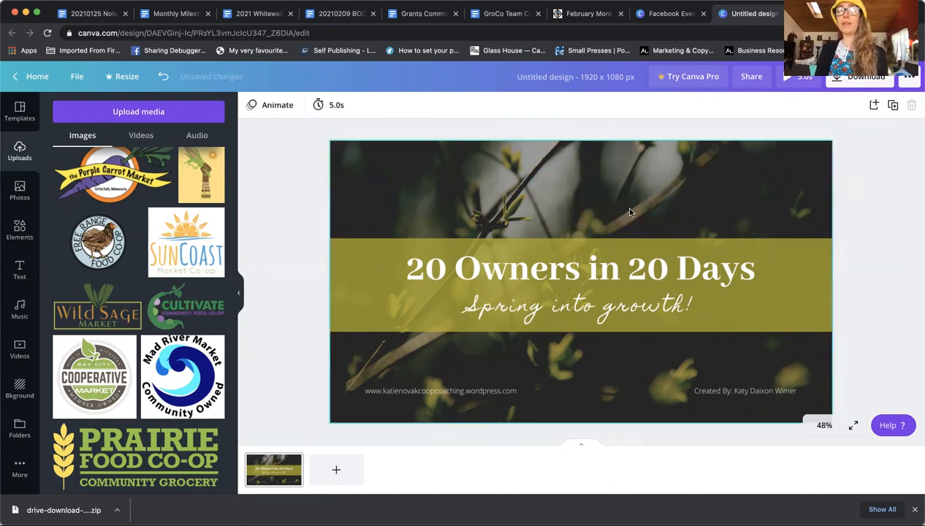
{"action": "left_click", "coordinate": [912, 105]}
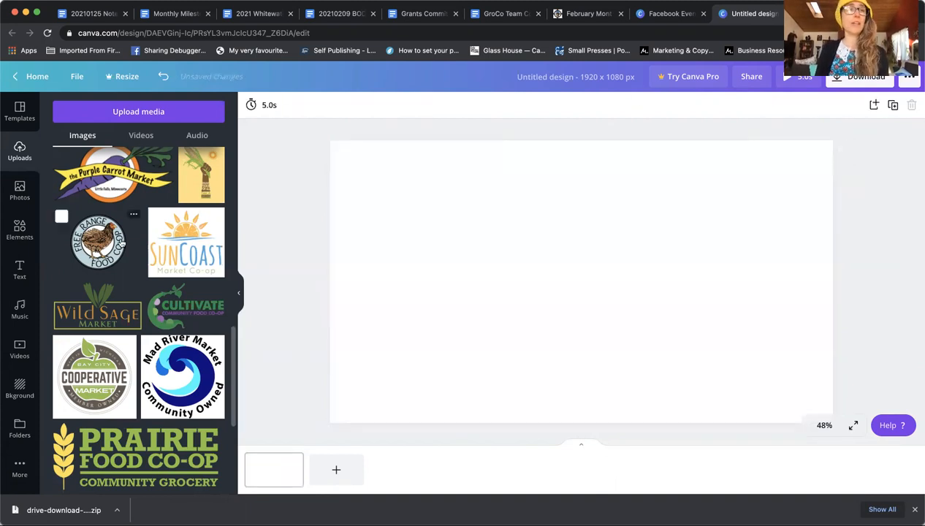
{"action": "scroll", "coordinate": [58, 198], "scroll_direction": "down", "scroll_amount": 5}
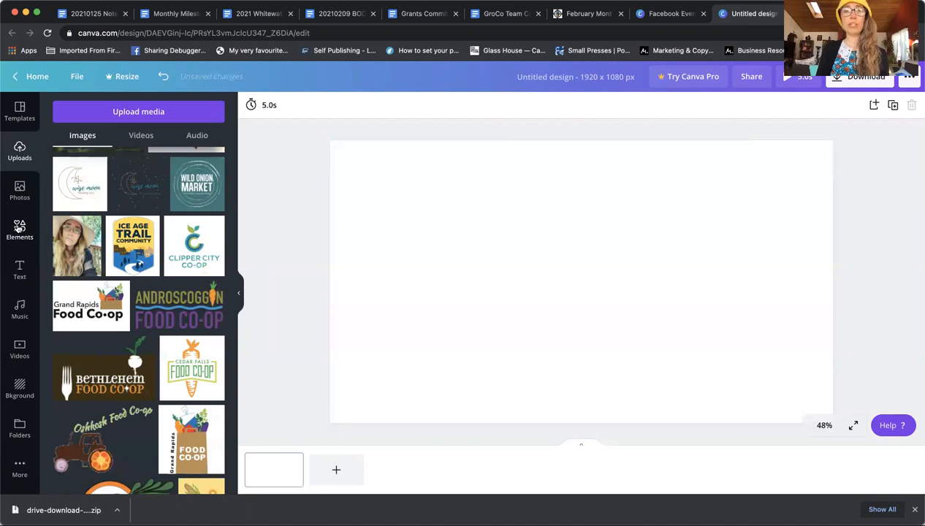